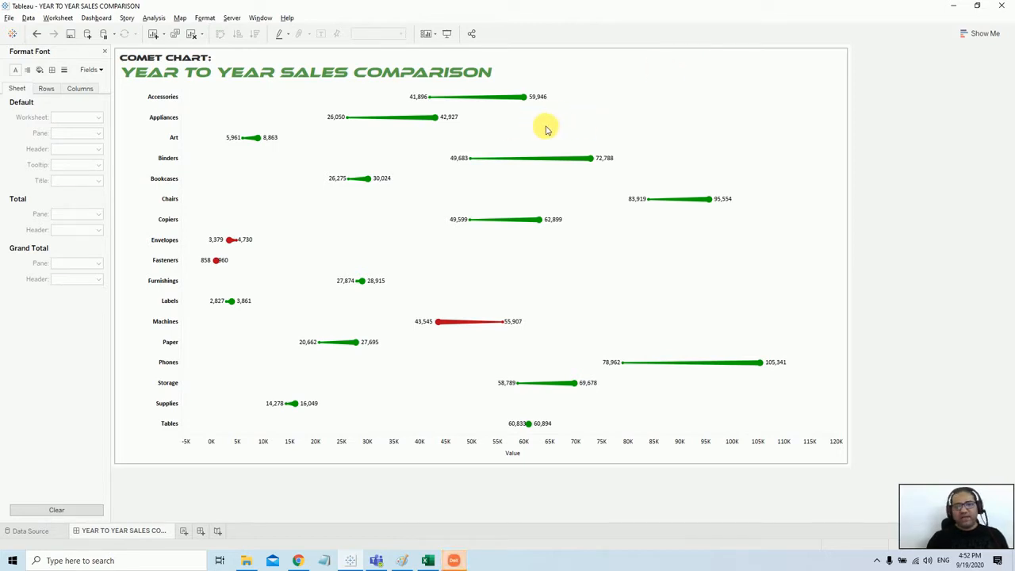
Examine the 2020 and 2019 sales values at both ends of the Accessories comet in the finished chart
mouse_move(533, 99)
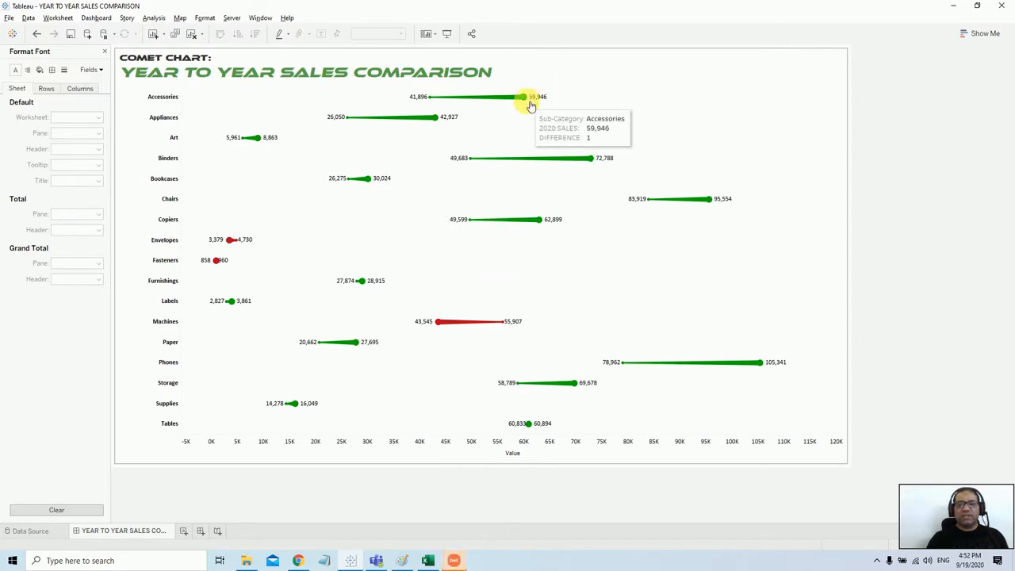
mouse_move(434, 103)
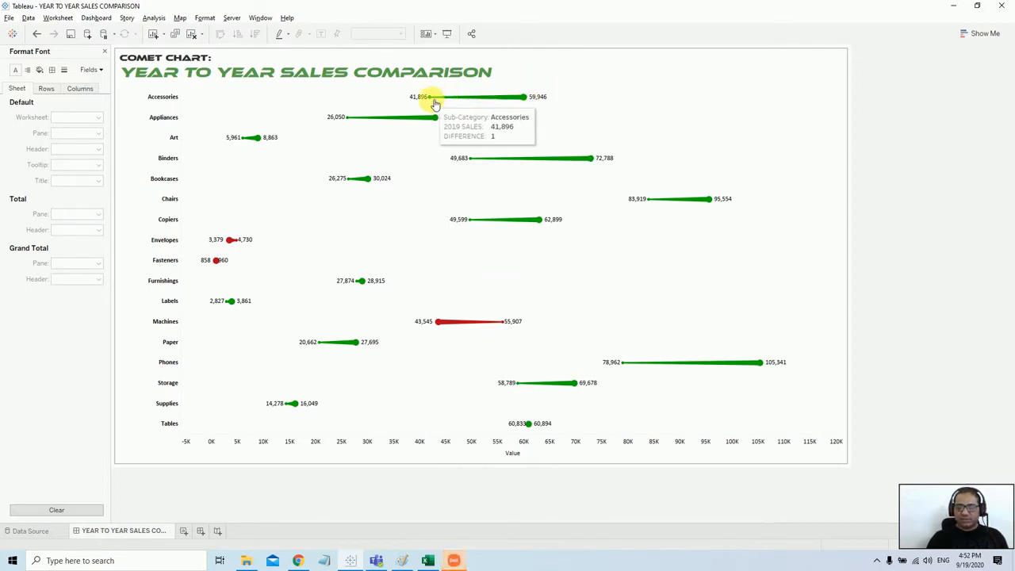
click(635, 100)
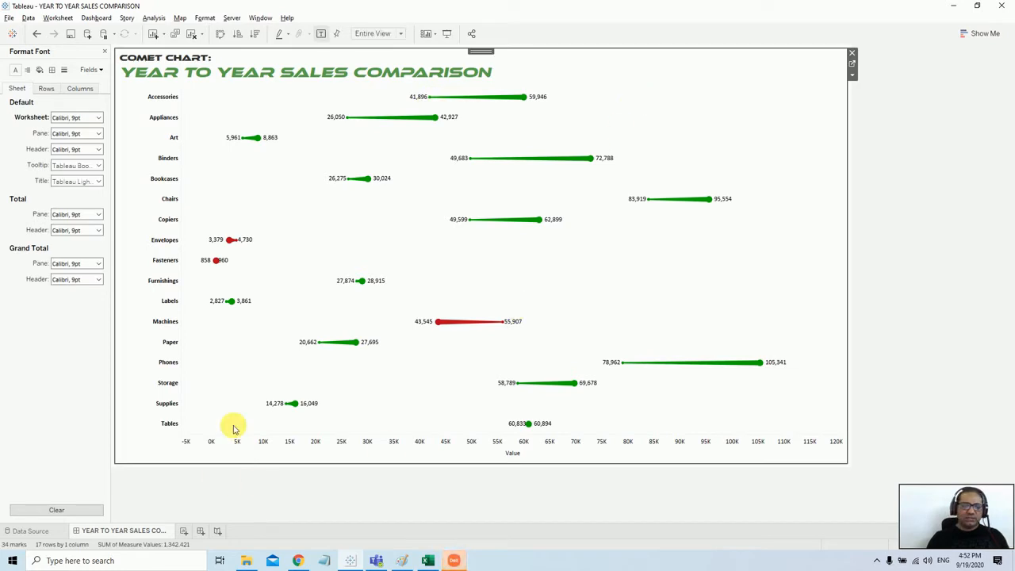
Open a new maximized Tableau 2020.3 window, dismiss the file recovery list and connect to the Sample - Superstore data source
click(350, 560)
right_click(355, 563)
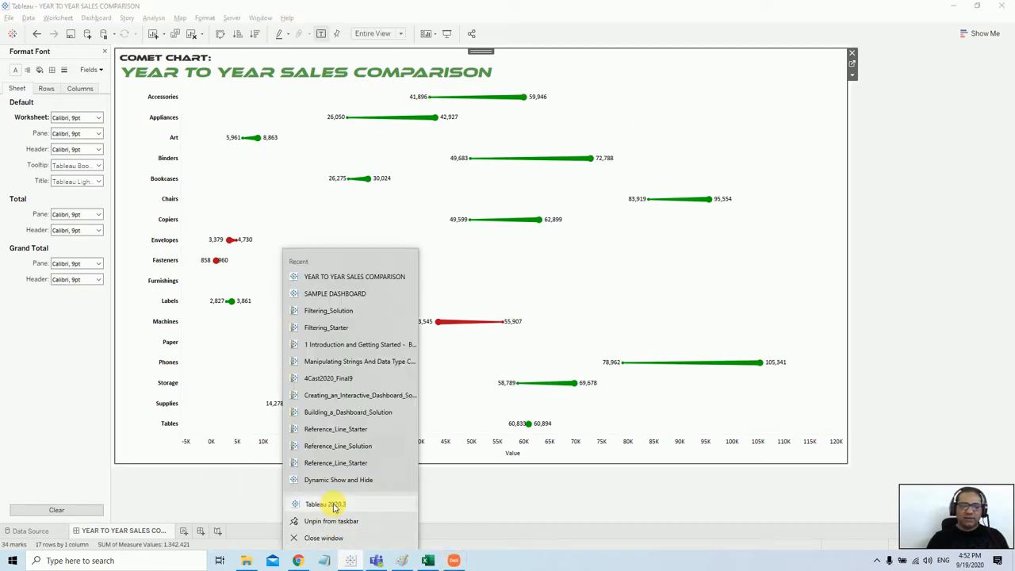
click(361, 503)
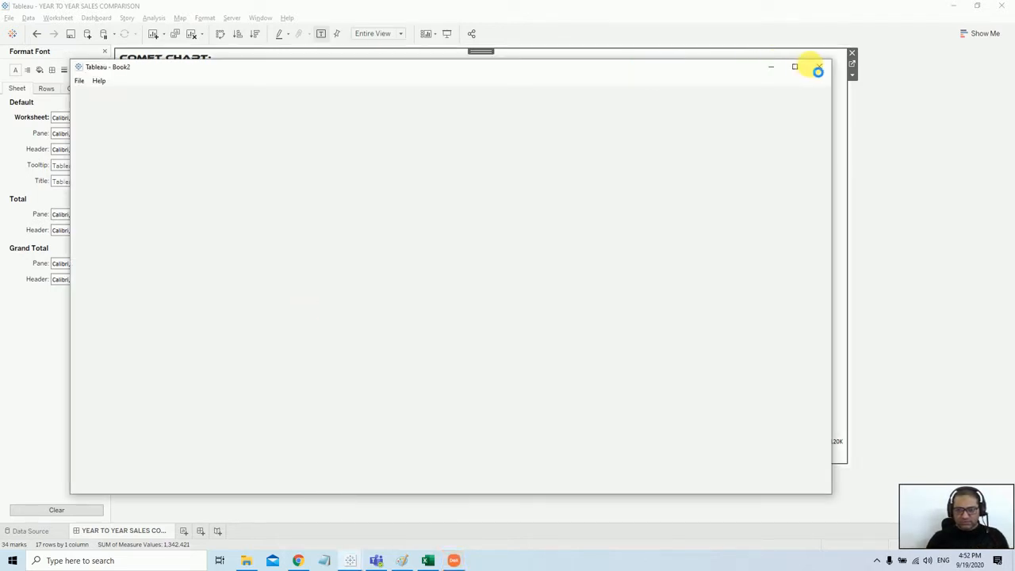
click(795, 67)
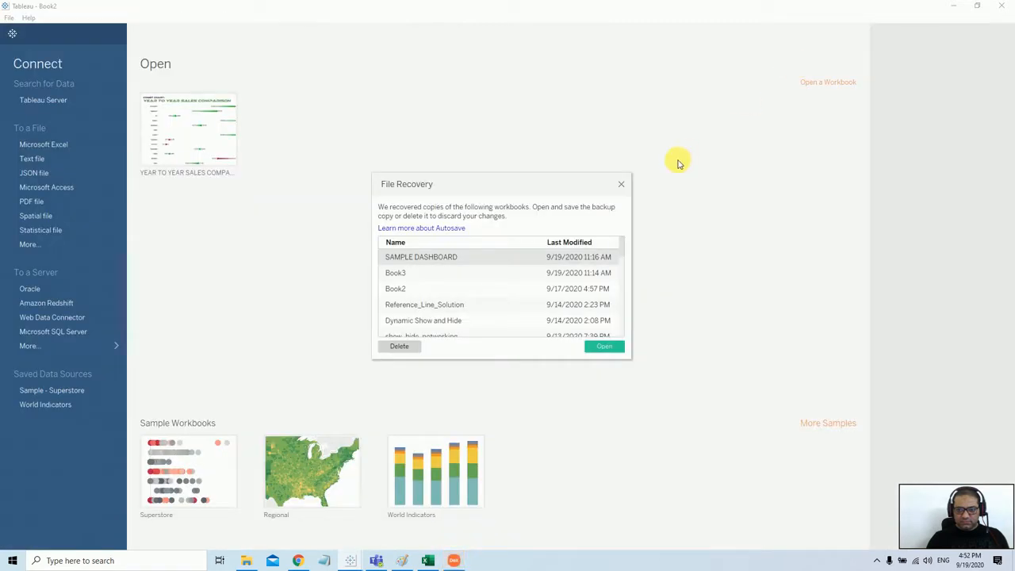
click(622, 187)
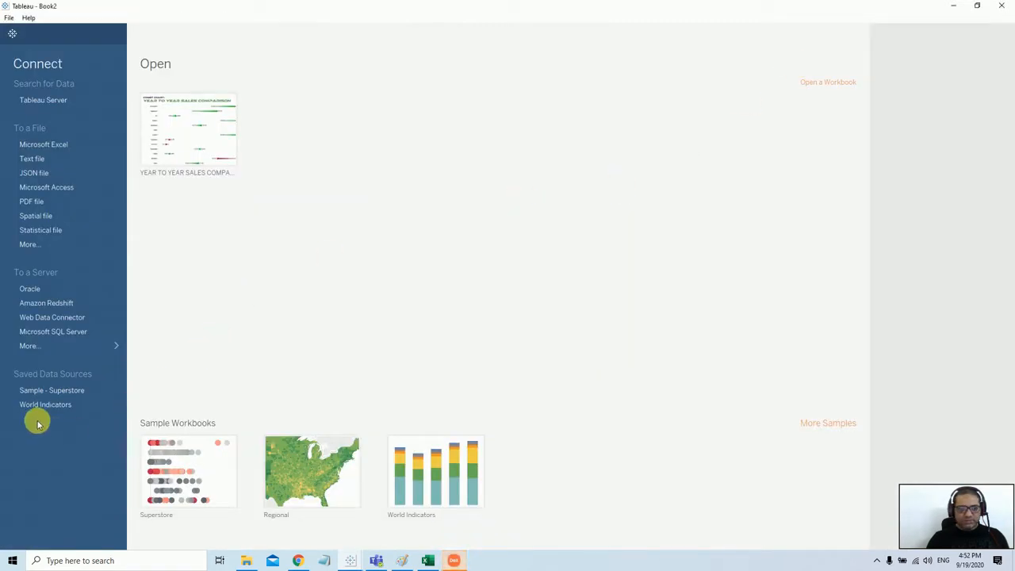
click(59, 391)
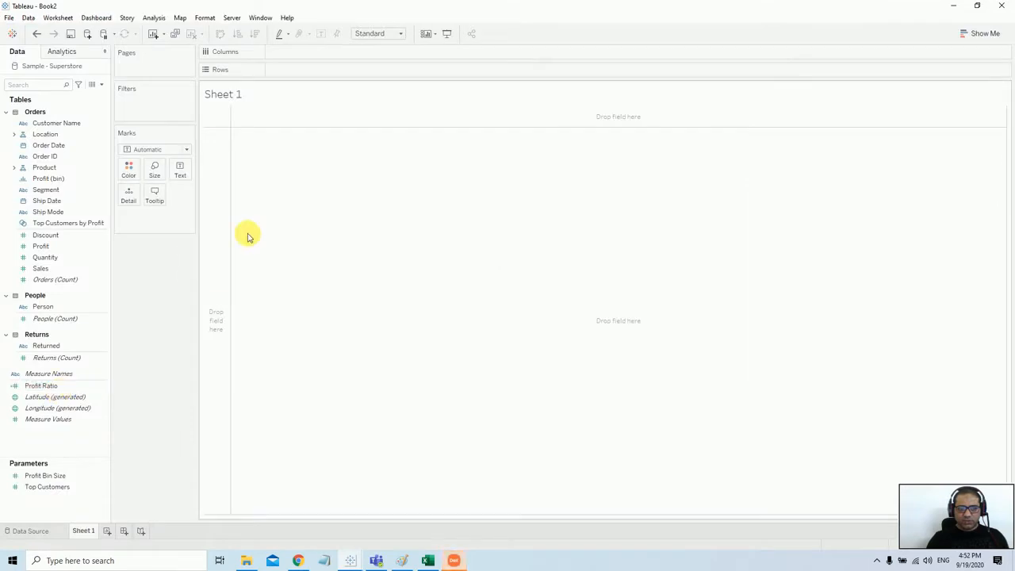
Create a calculated field from the Sales measure and name it 2020 SALES
right_click(68, 268)
mouse_move(136, 333)
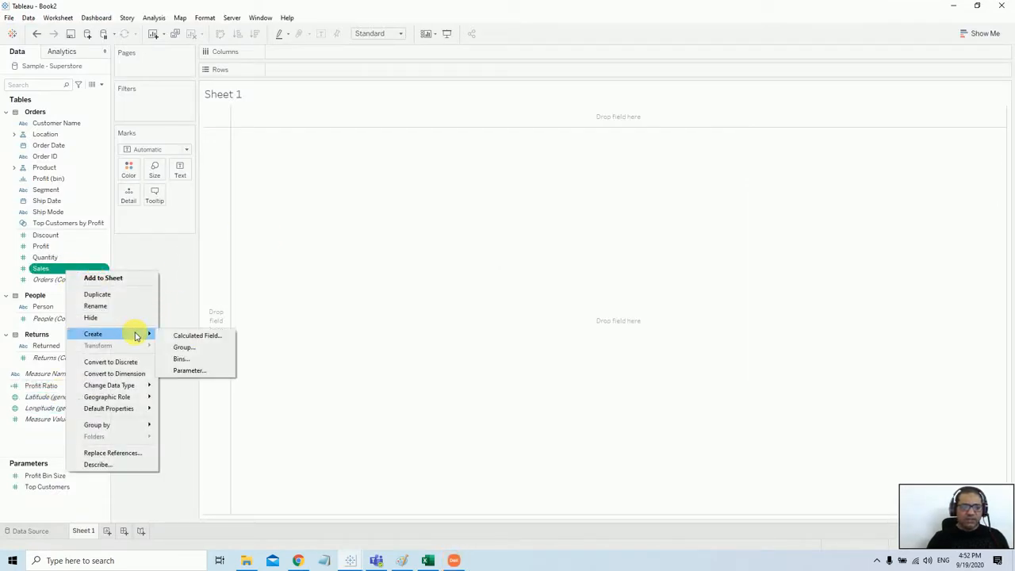
click(190, 335)
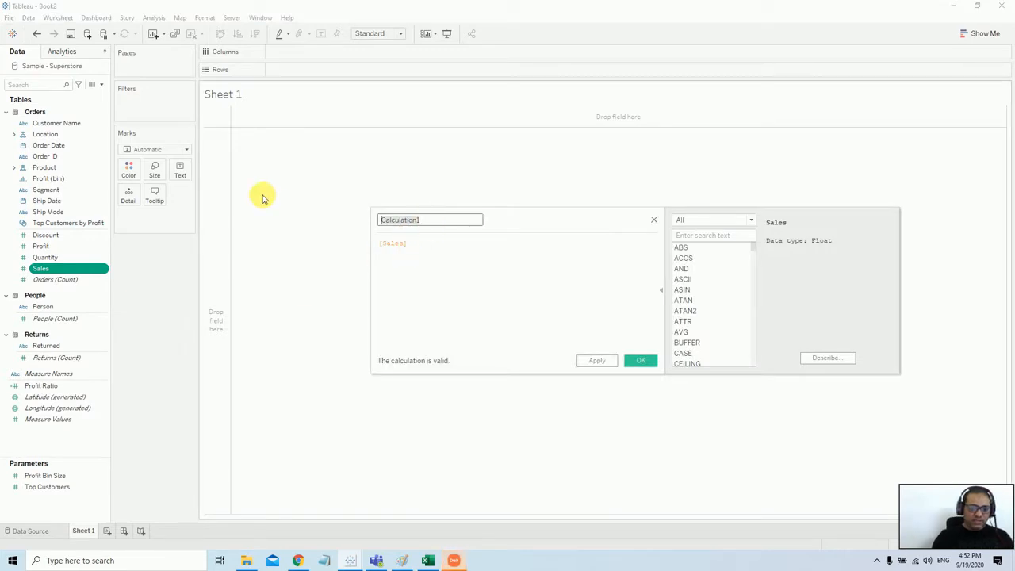
text(2020 SALES)
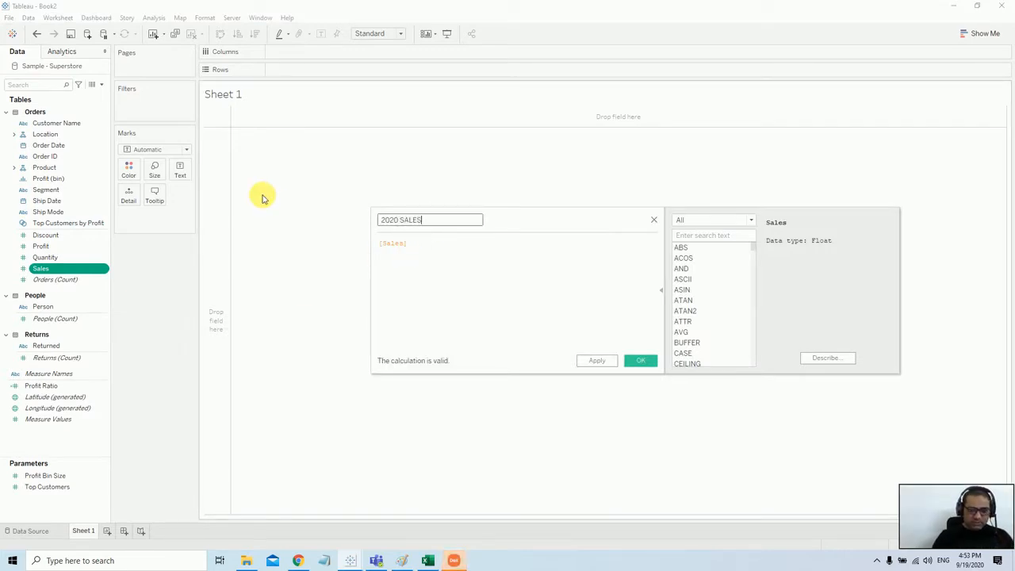
Replace the default formula with the condition IF YEAR([Order Date])=2020
click(451, 248)
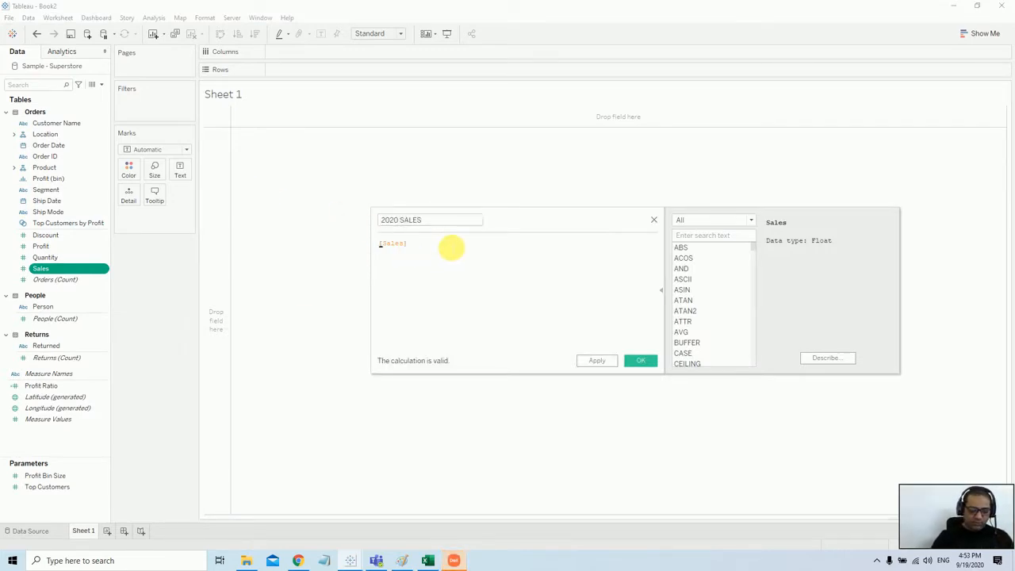
text(IF )
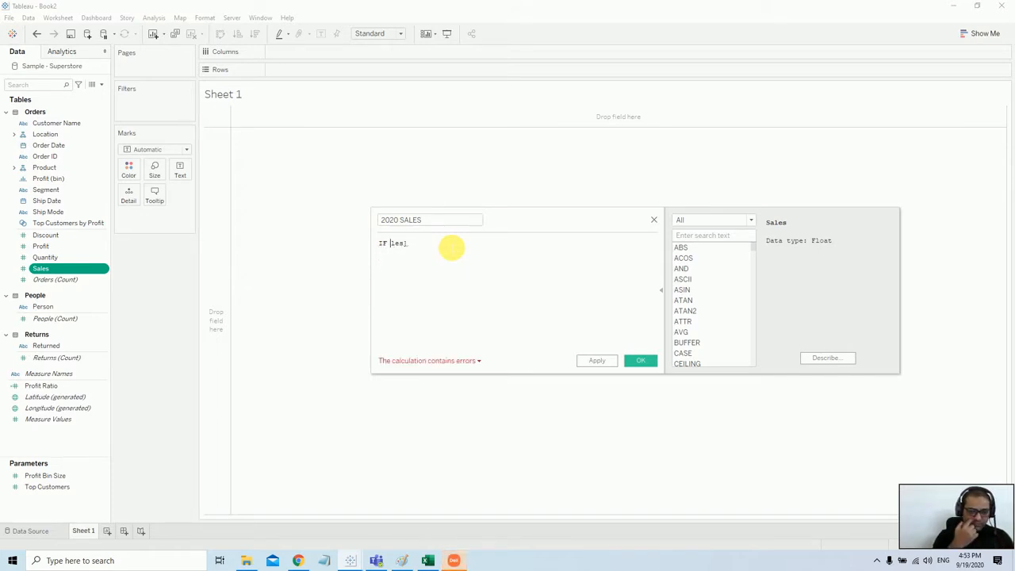
text(s)
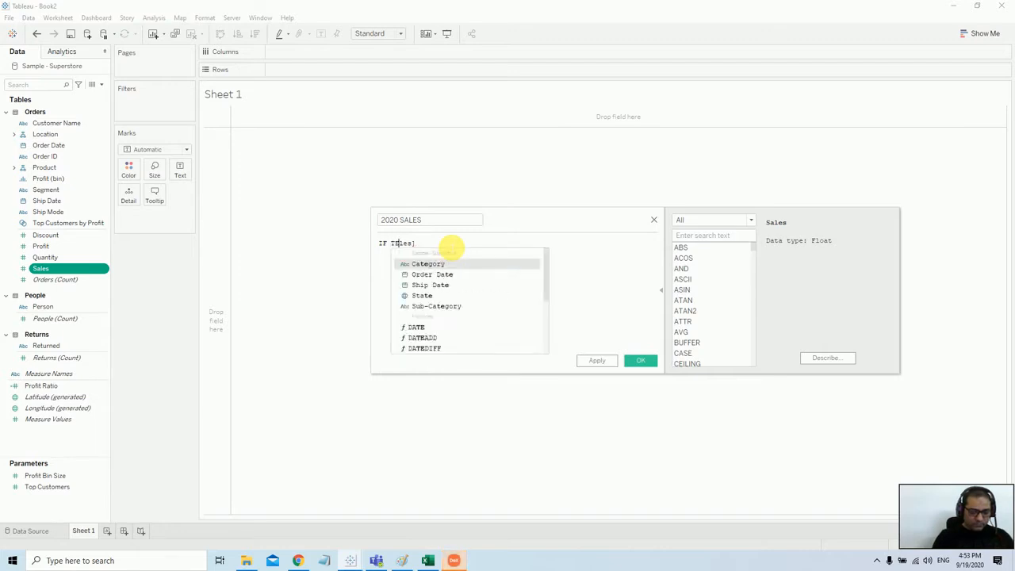
key(BackSpace)
text(YEAR)
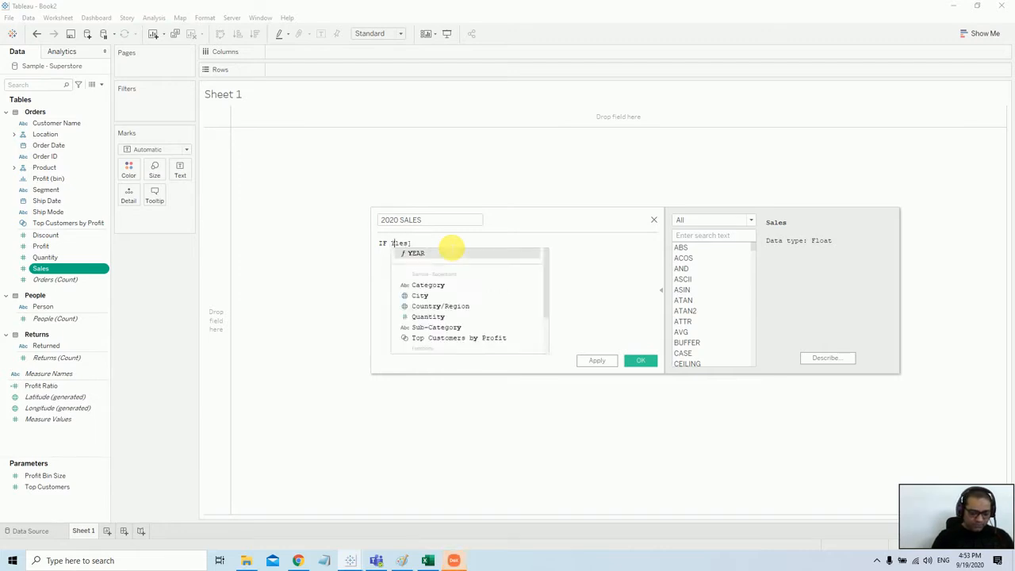
key(Return)
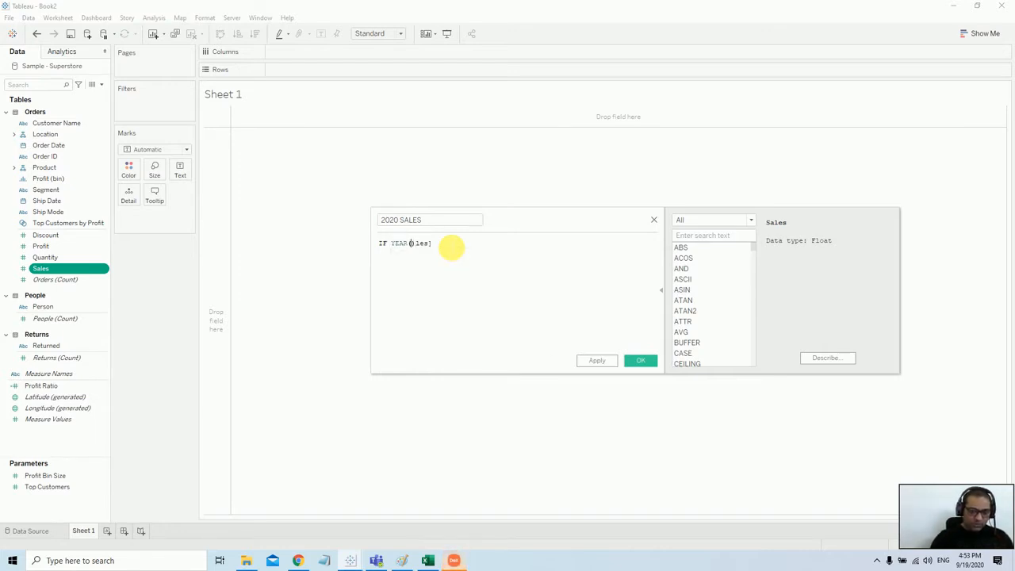
text(or)
key(Down)
key(Return)
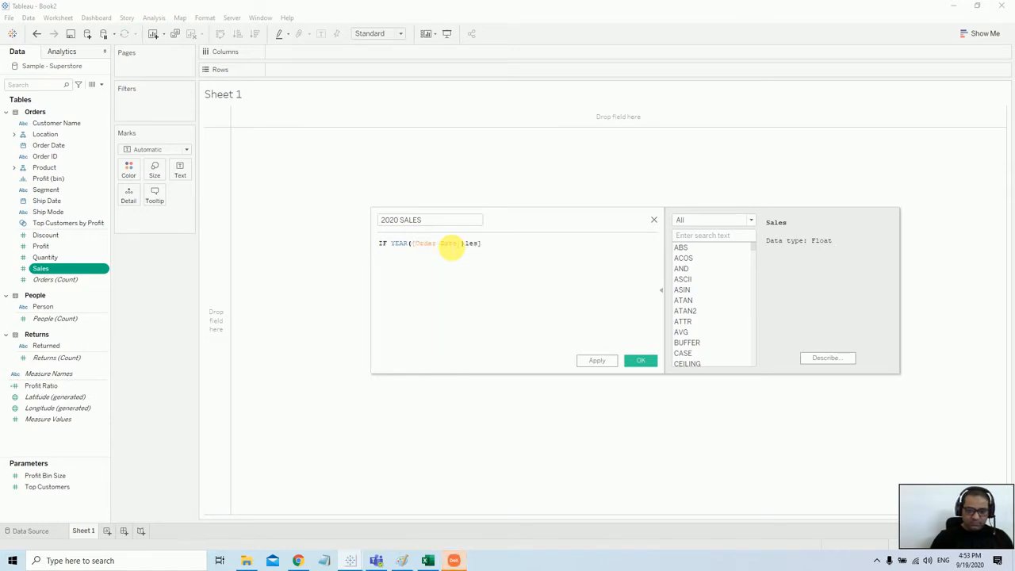
key(shift+End)
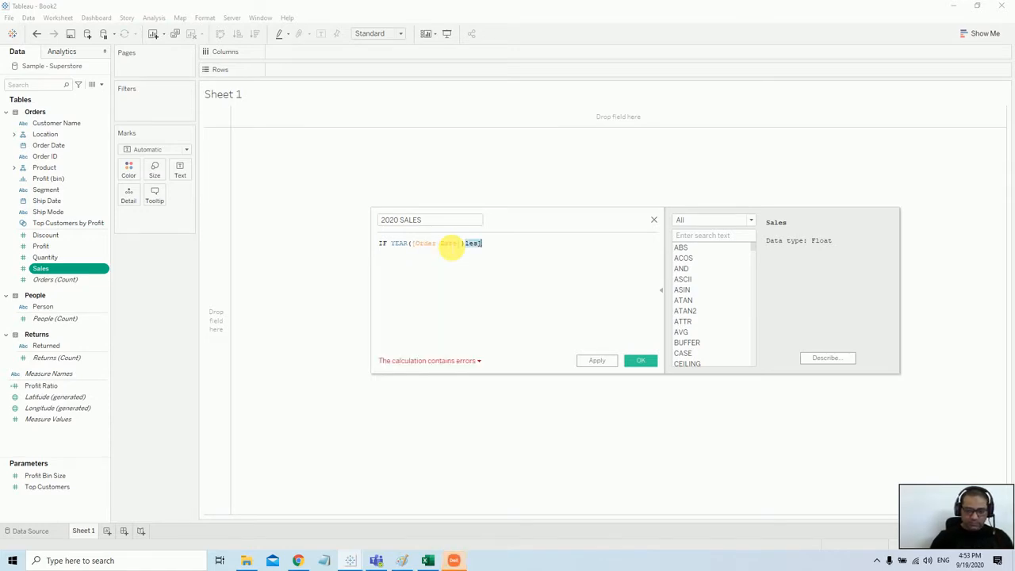
text(=2020)
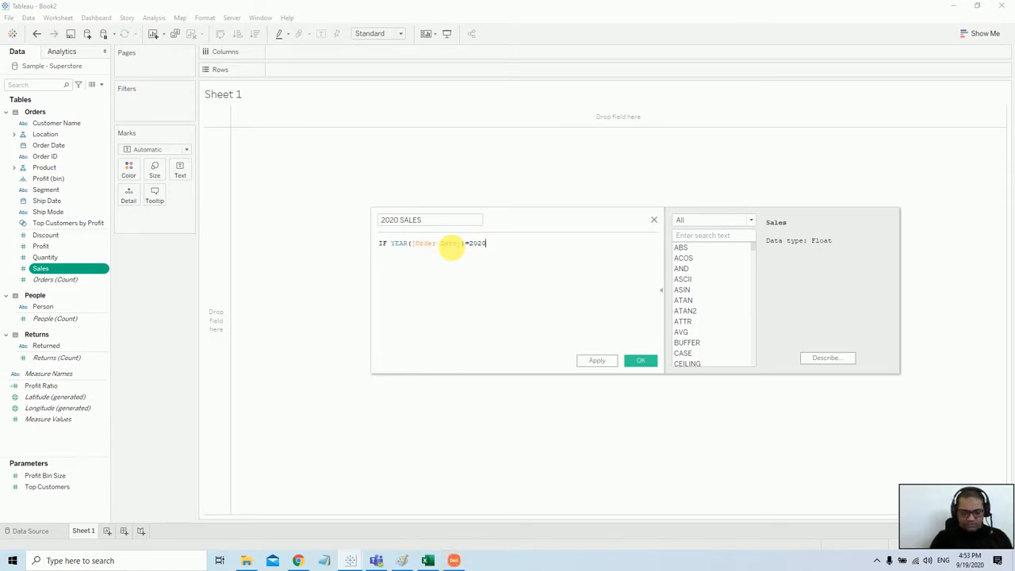
Complete the conditional formula by adding then [Sales] END after the year condition
text( then )
text([Sa)
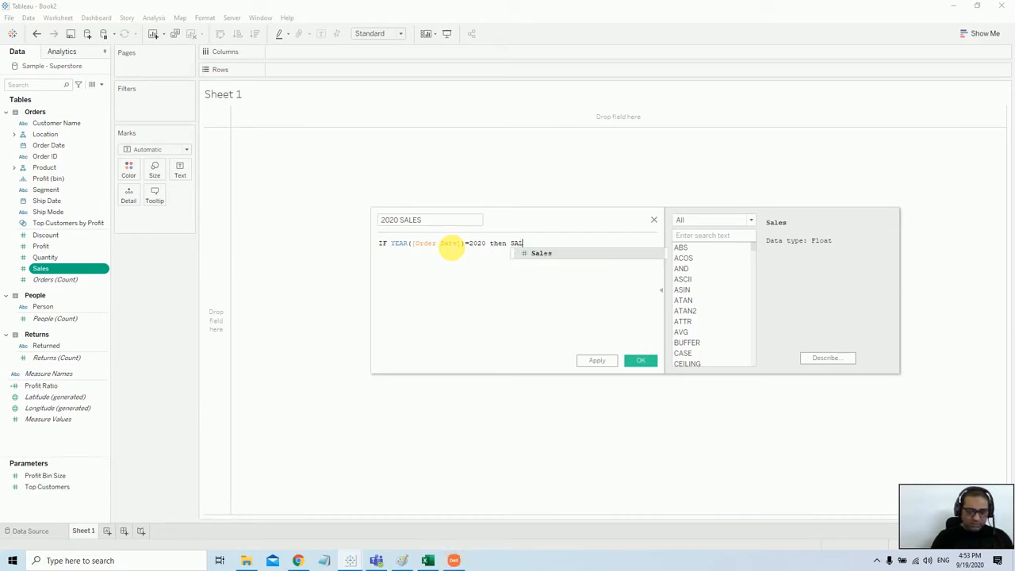
key(Return)
text(END)
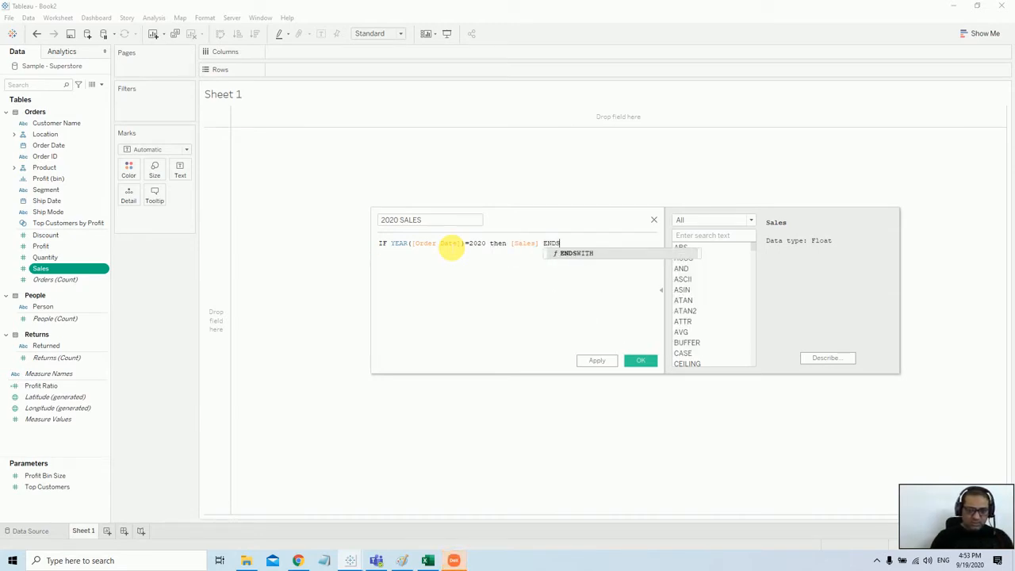
Wrap the whole IF expression in SUM( ) and save the 2020 SALES calculated field
key(Home)
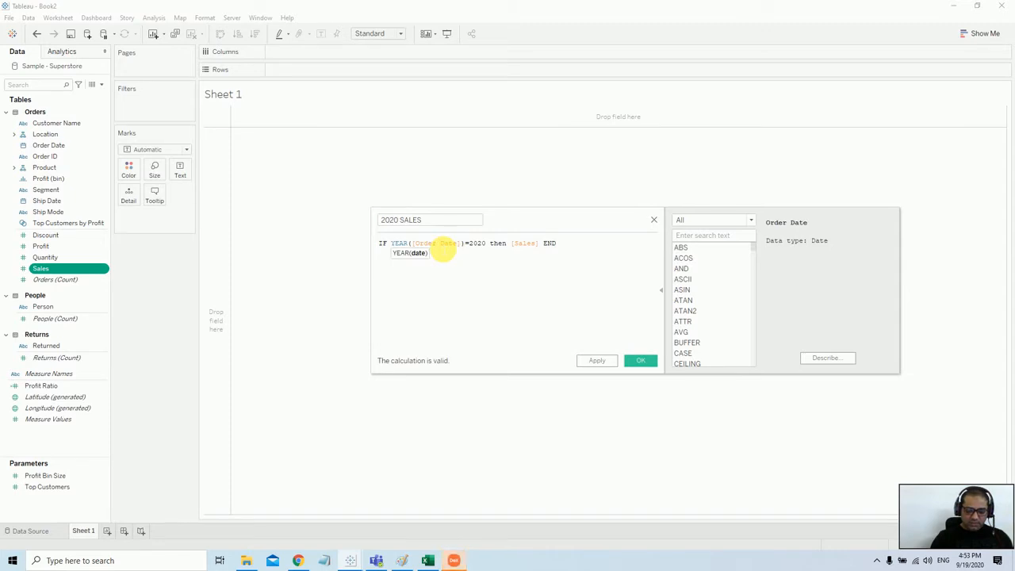
text(SUM()
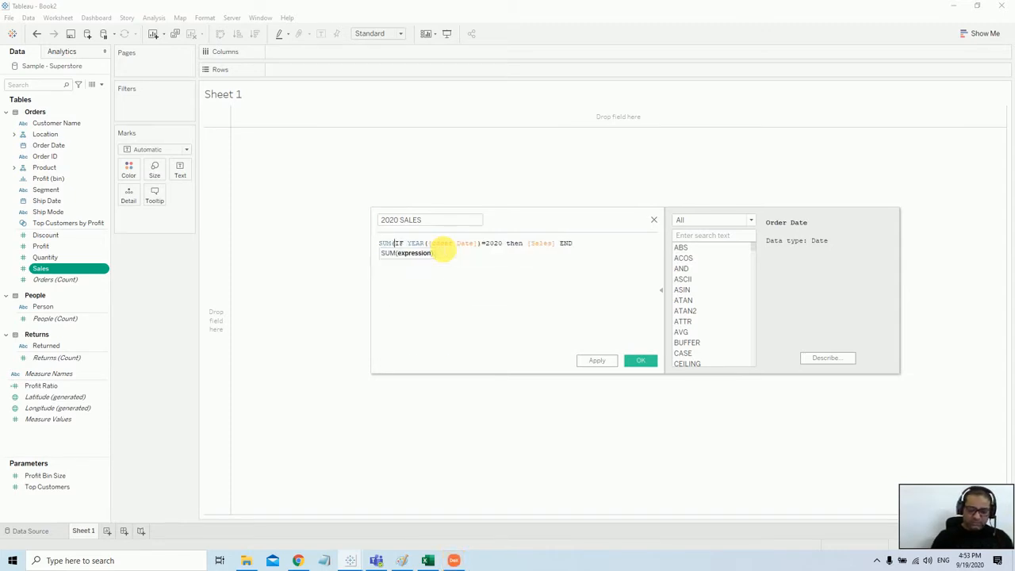
text())
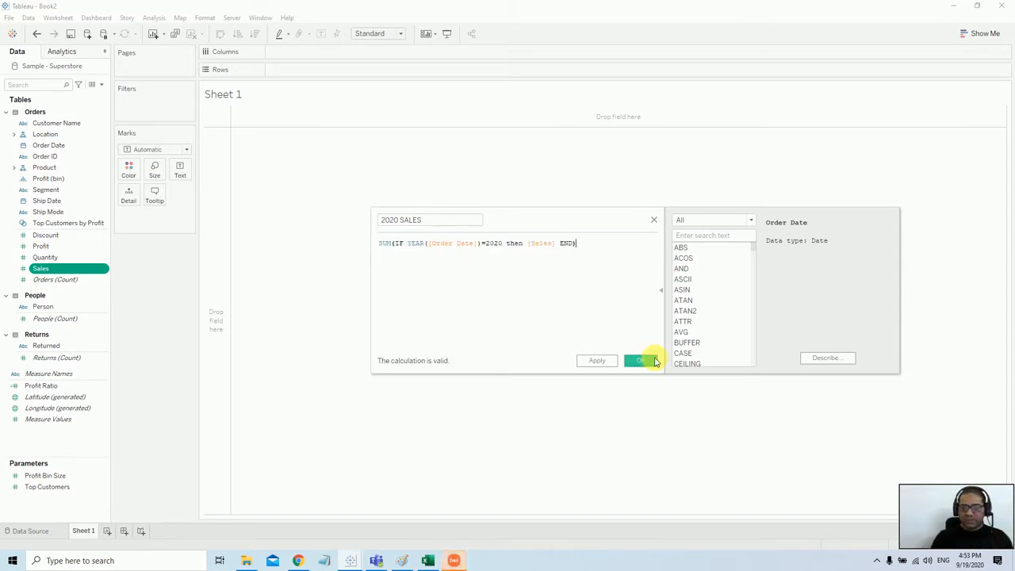
click(644, 363)
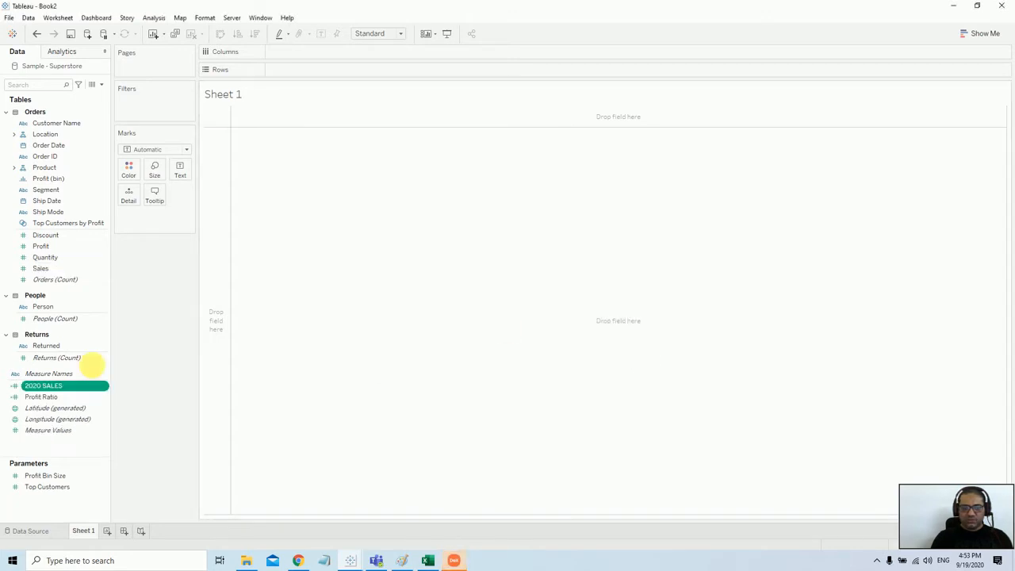
Duplicate the 2020 SALES field and open the copy's calculation for editing
right_click(67, 387)
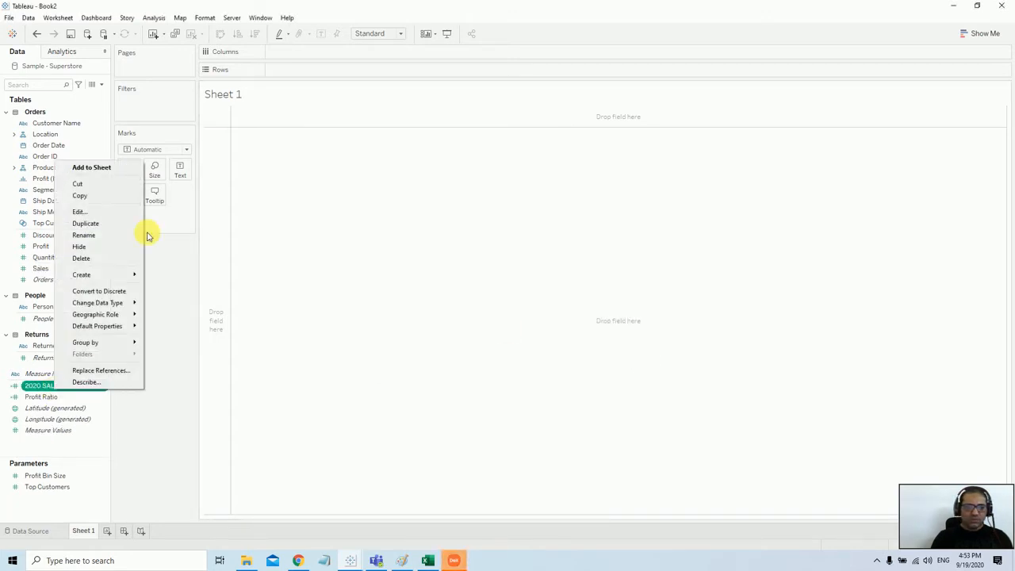
click(98, 224)
right_click(79, 396)
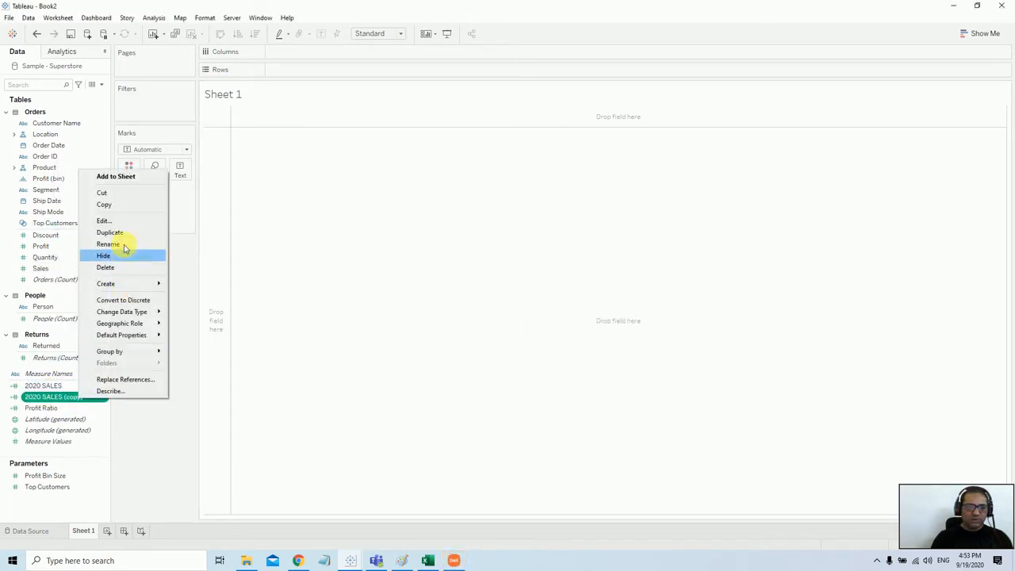
click(134, 223)
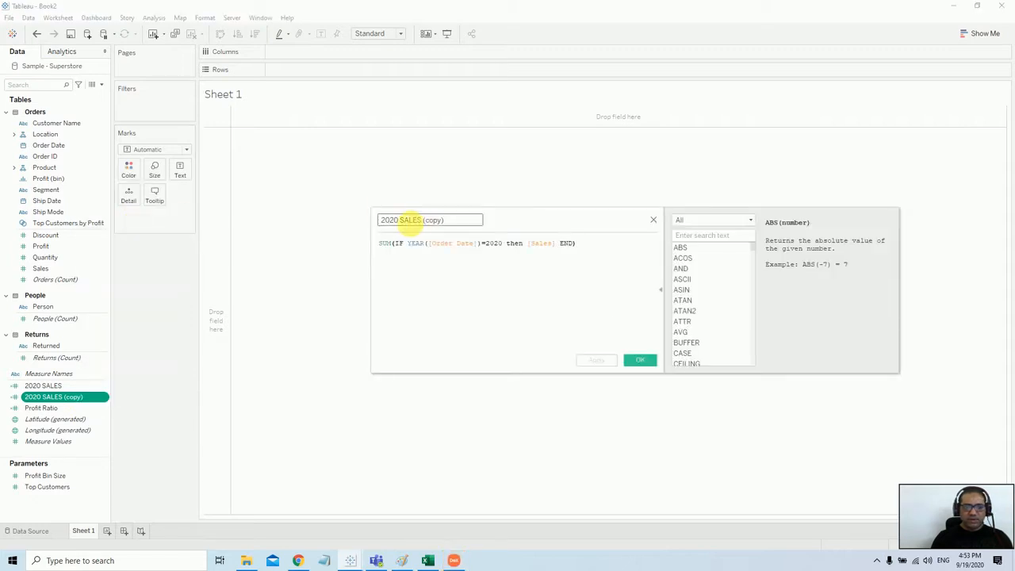
Rename the copied calculated field as 2019 SALES
click(472, 220)
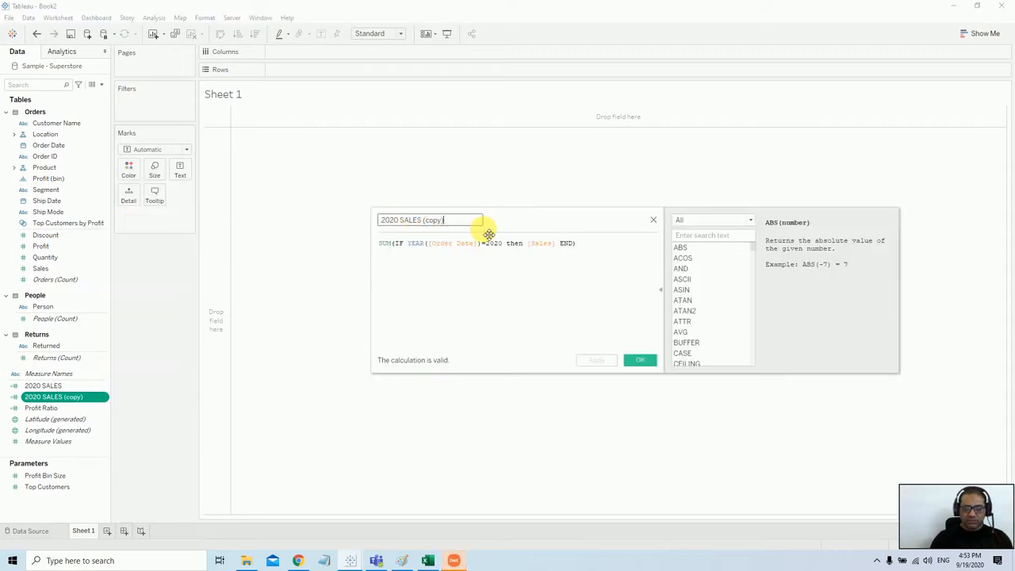
key(Delete)
key(Delete)
key(Delete)
key(Delete)
key(Delete)
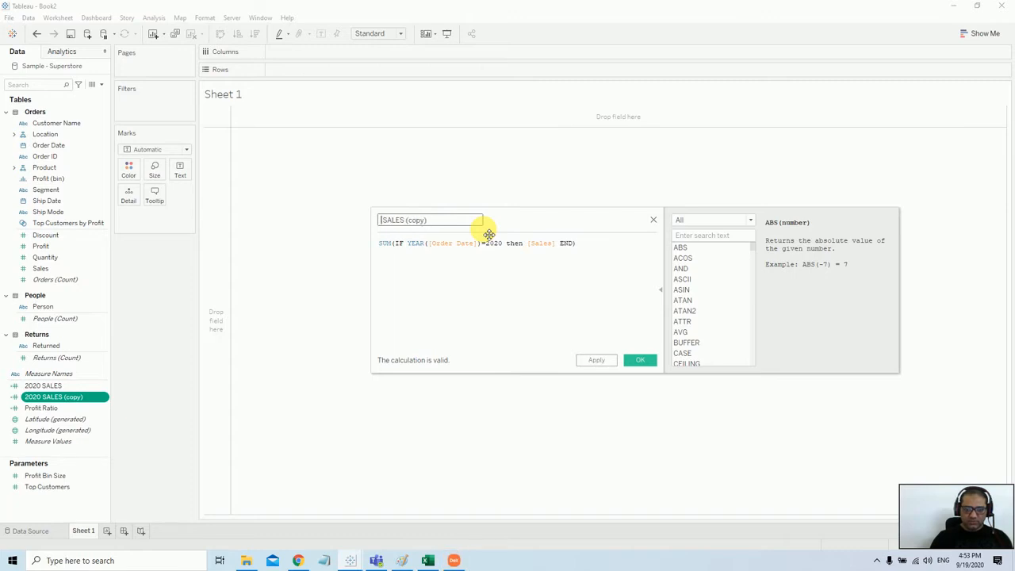
text(2019)
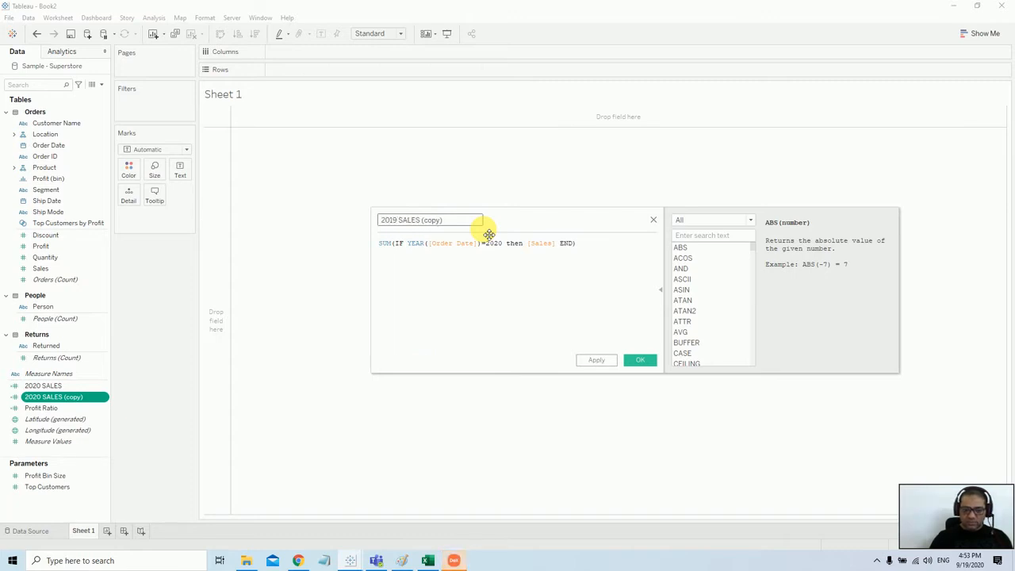
key(End)
key(BackSpace)
key(BackSpace)
key(BackSpace)
key(BackSpace)
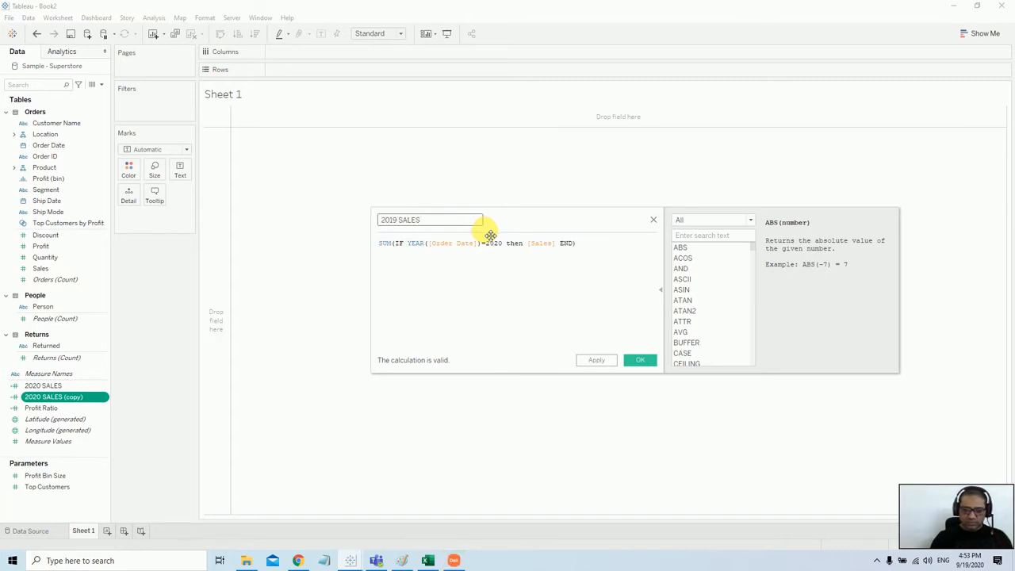
Change the year in the copied field's formula to 2019, apply it and save the calculation
click(499, 252)
double_click(495, 244)
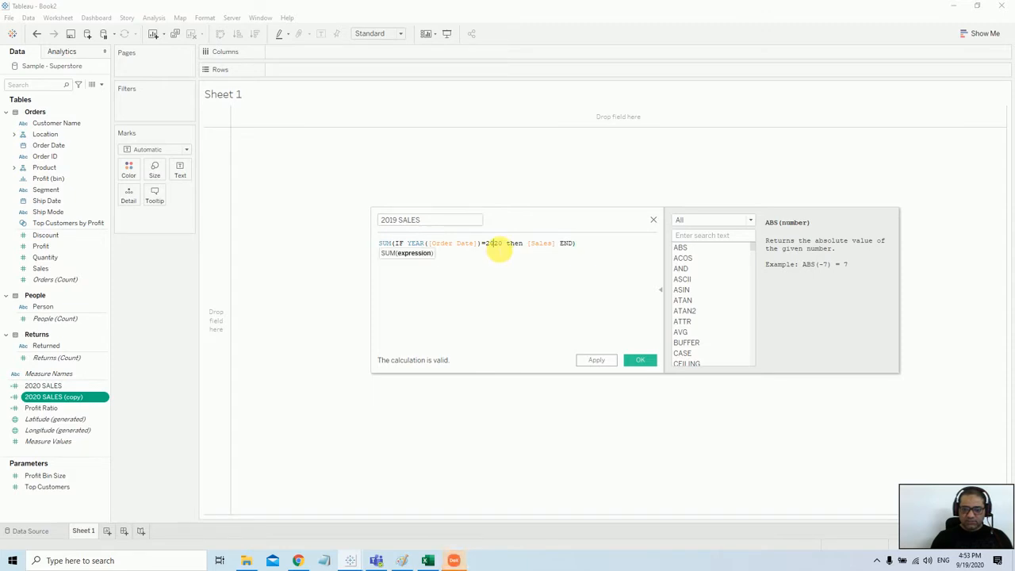
text(2019)
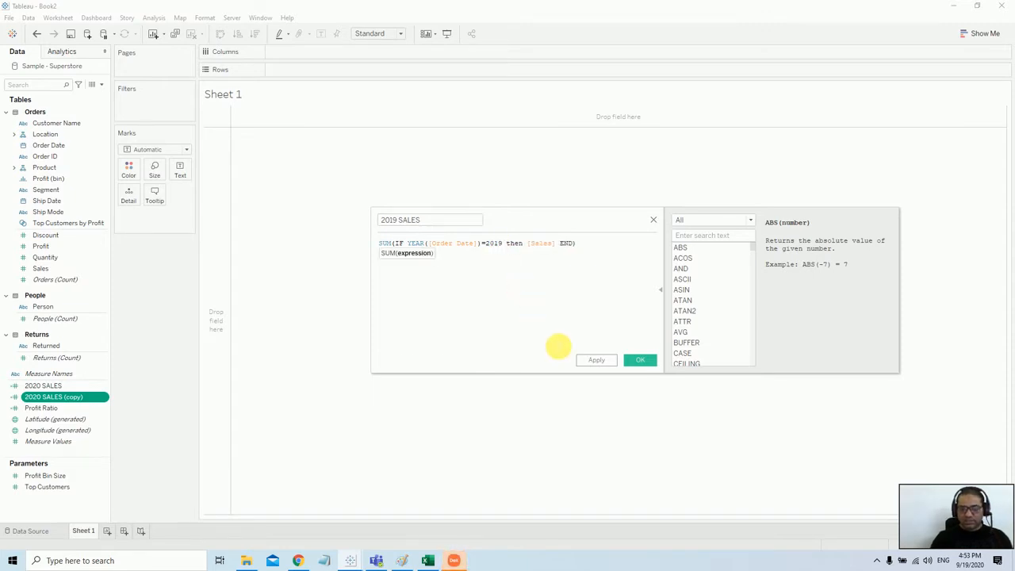
click(601, 360)
click(642, 361)
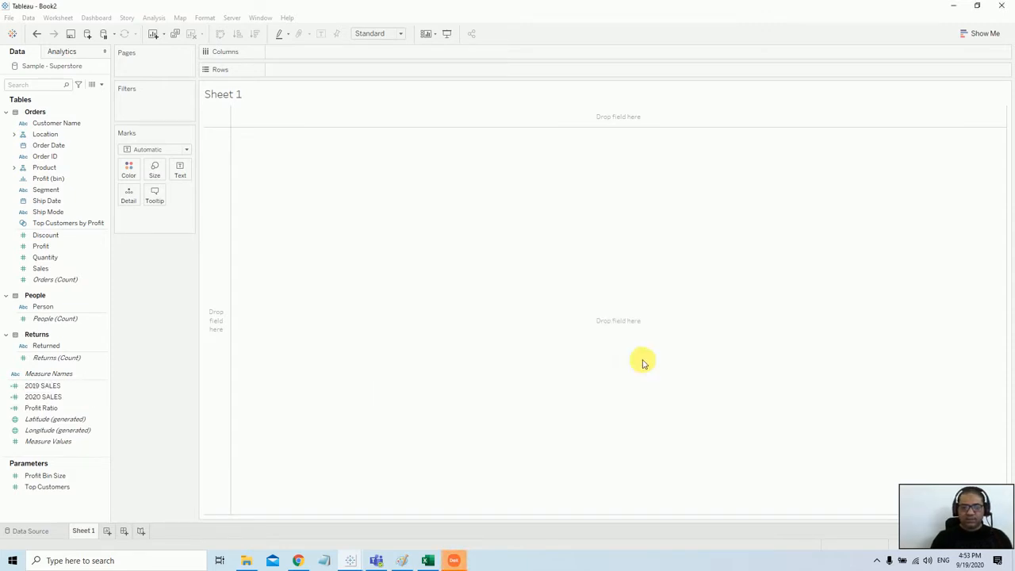
Create a new calculated field named Difference and start its formula with the SIGN function
right_click(54, 509)
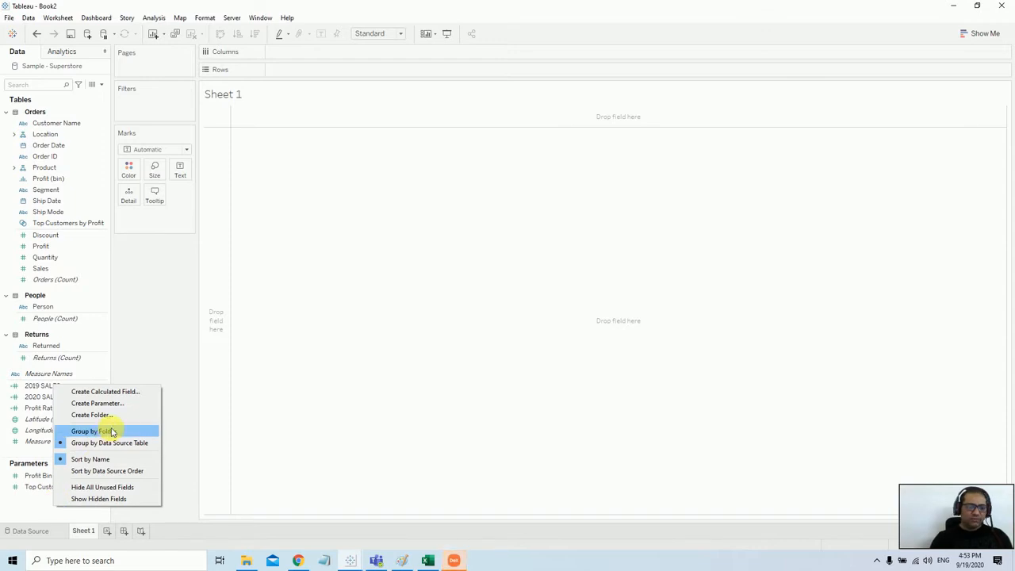
click(124, 391)
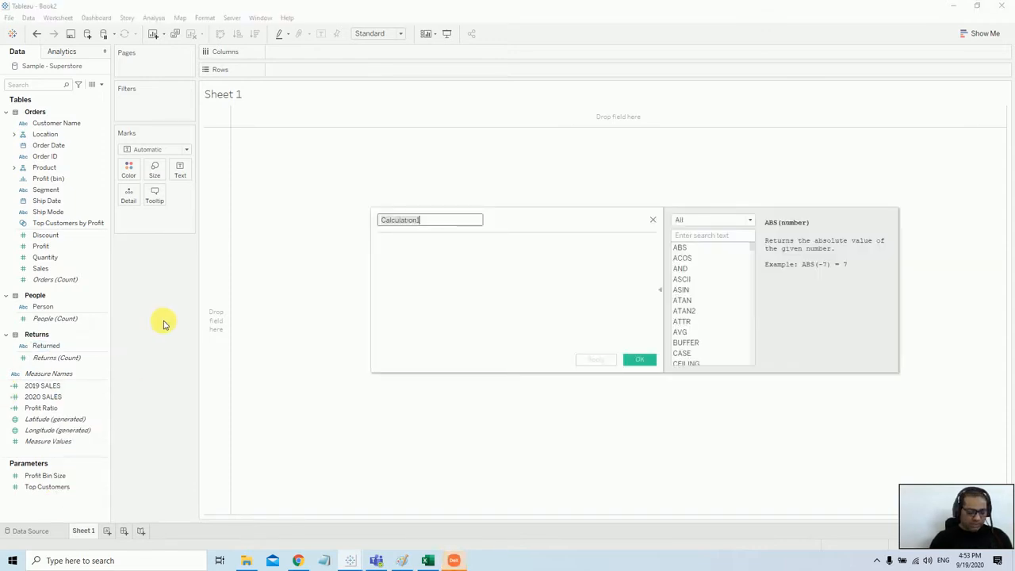
text(Difference)
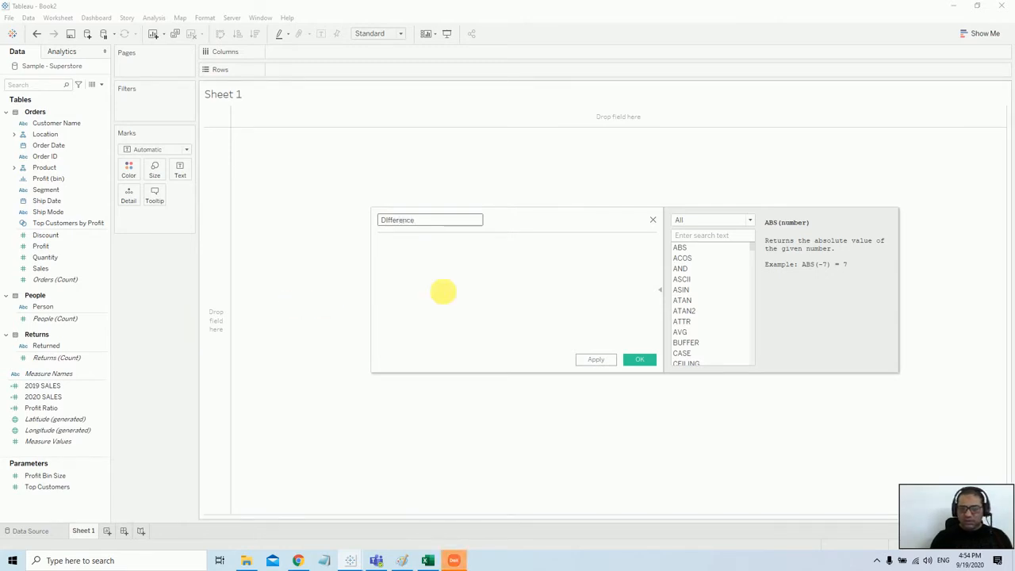
click(486, 268)
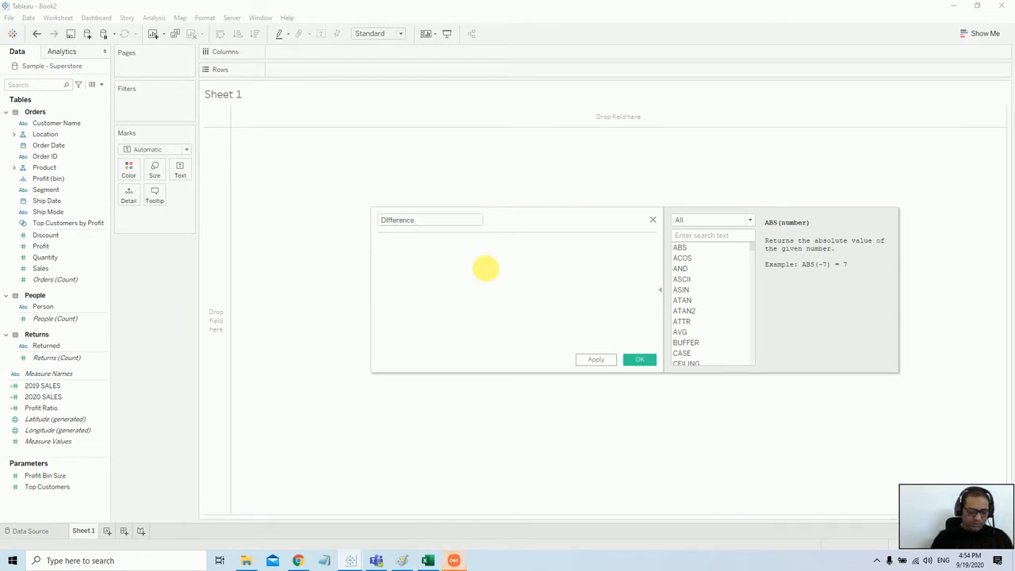
text(SIG)
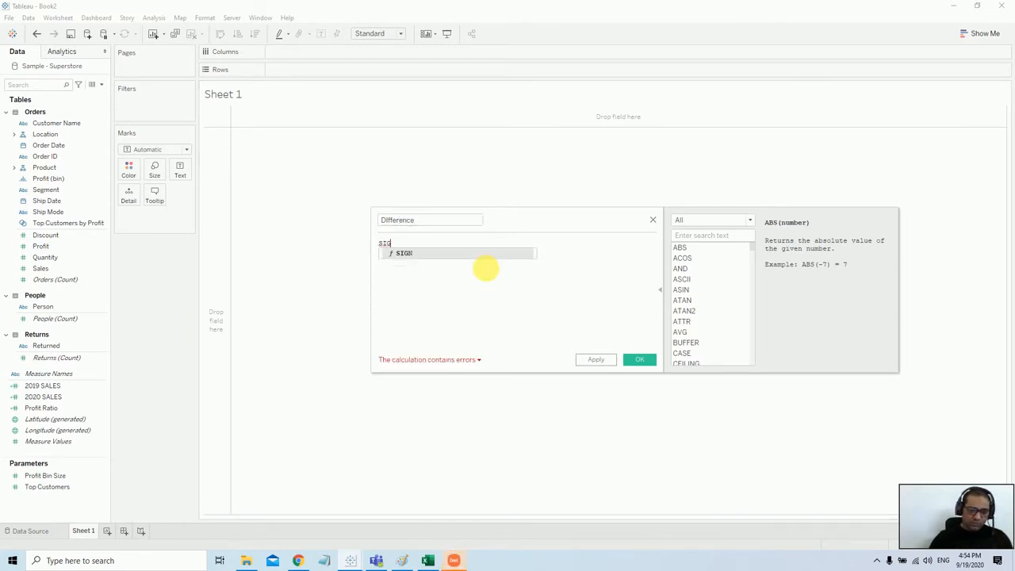
key(Return)
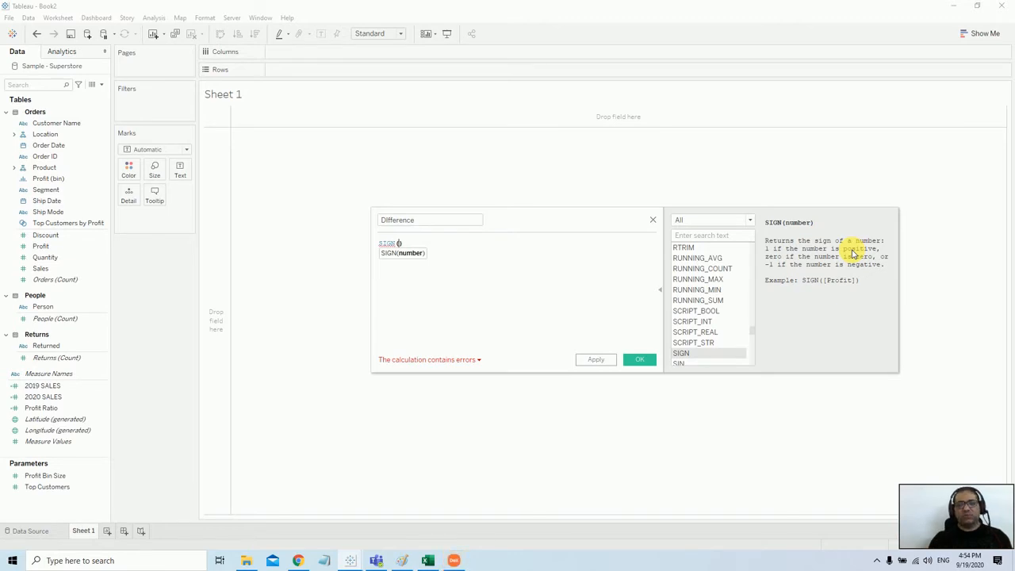
Complete the Difference formula as SIGN([2020 SALES]-[2019 SALES ]) and save the calculated field
click(399, 243)
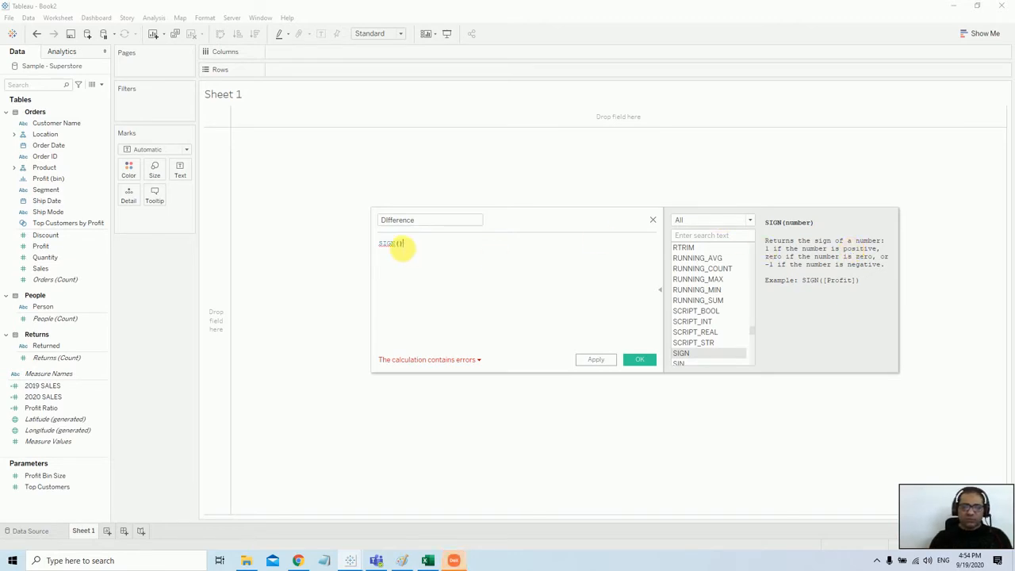
text(2)
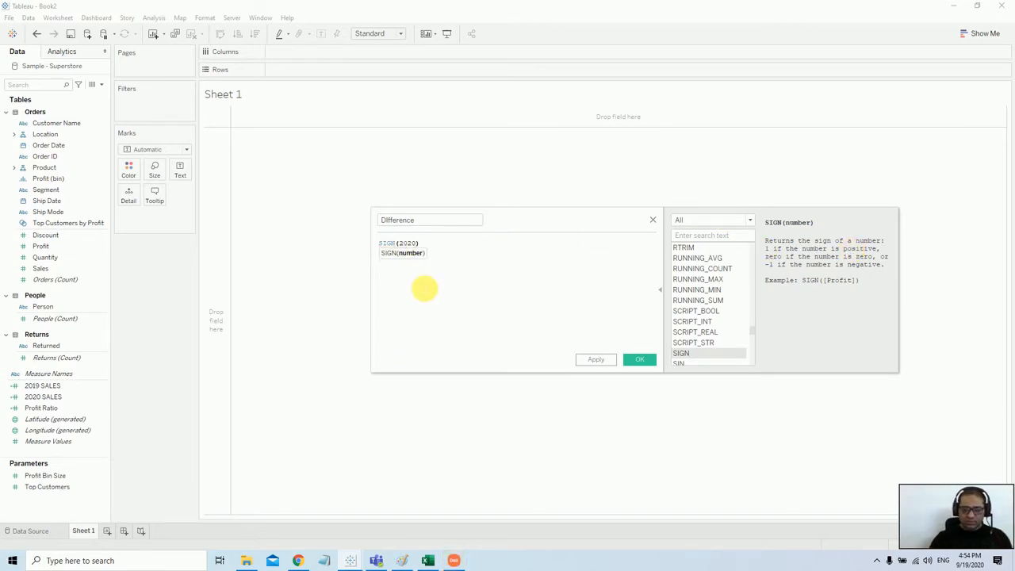
text(020)
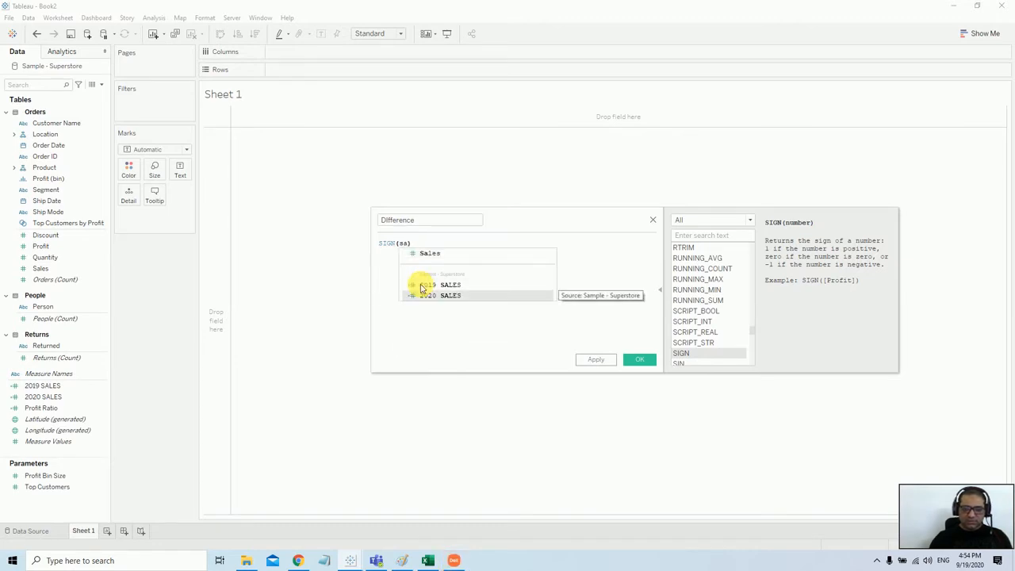
key(Return)
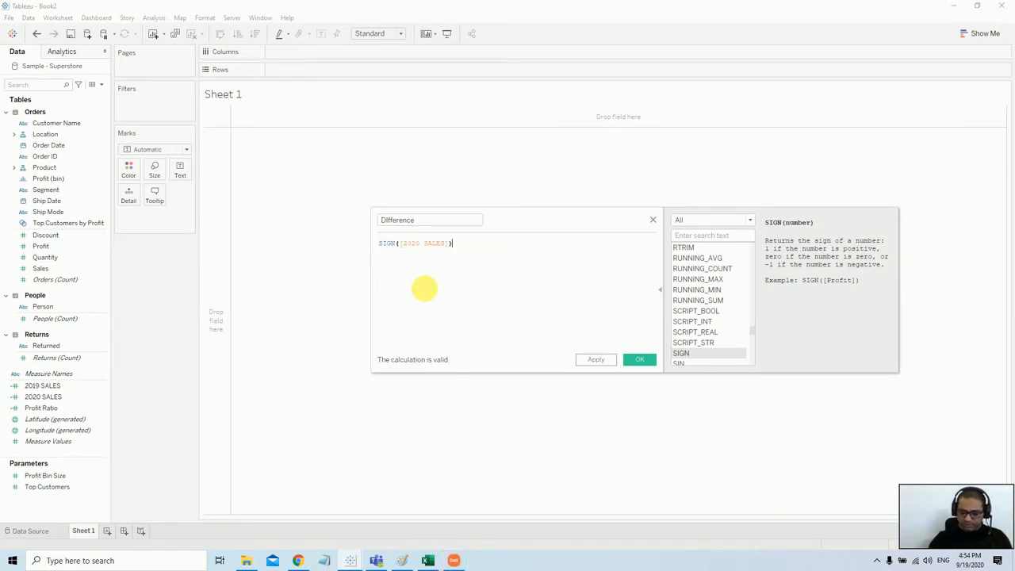
text(-)
key(BackSpace)
key(BackSpace)
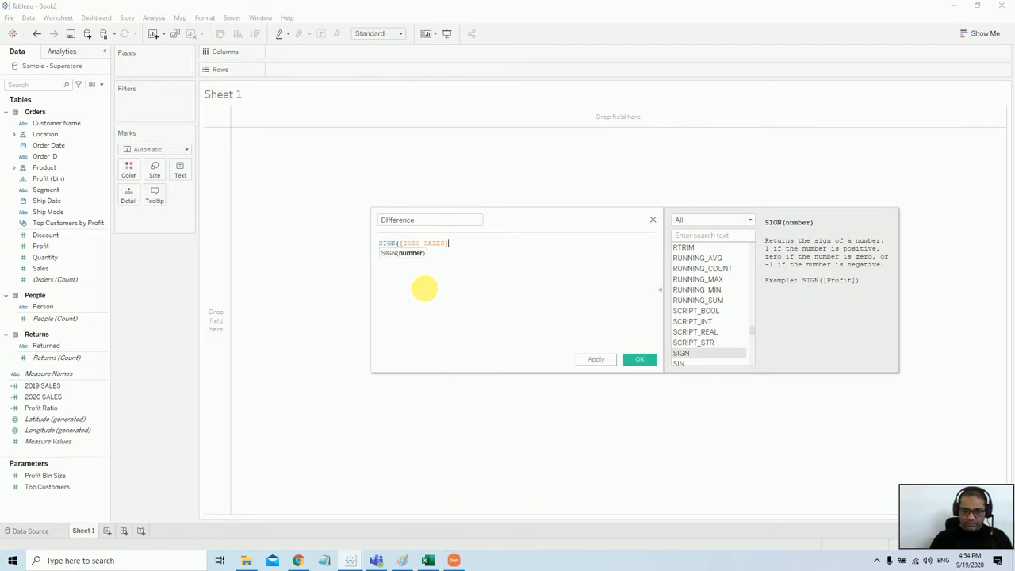
text(-[2019 SALES ])
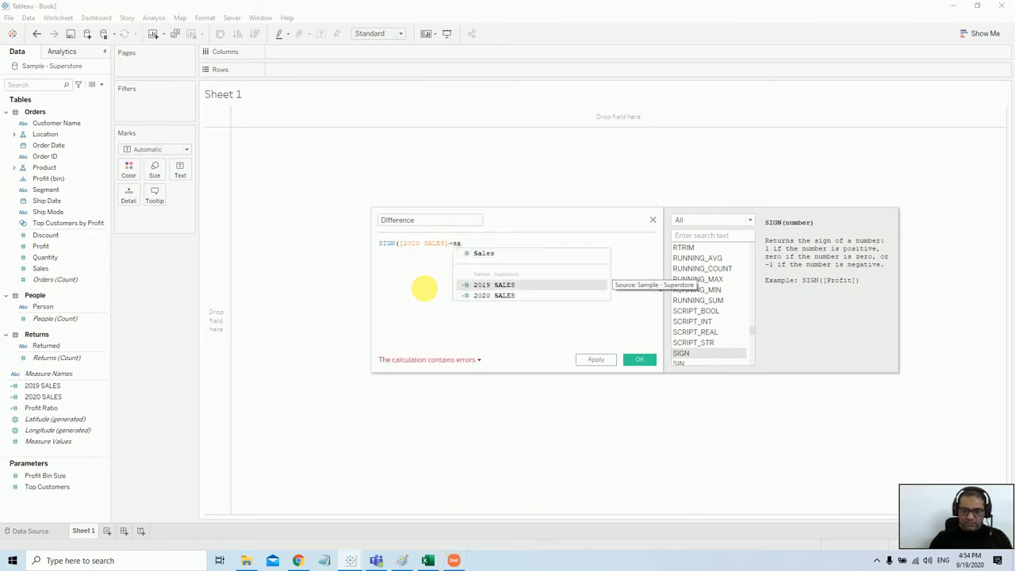
text())
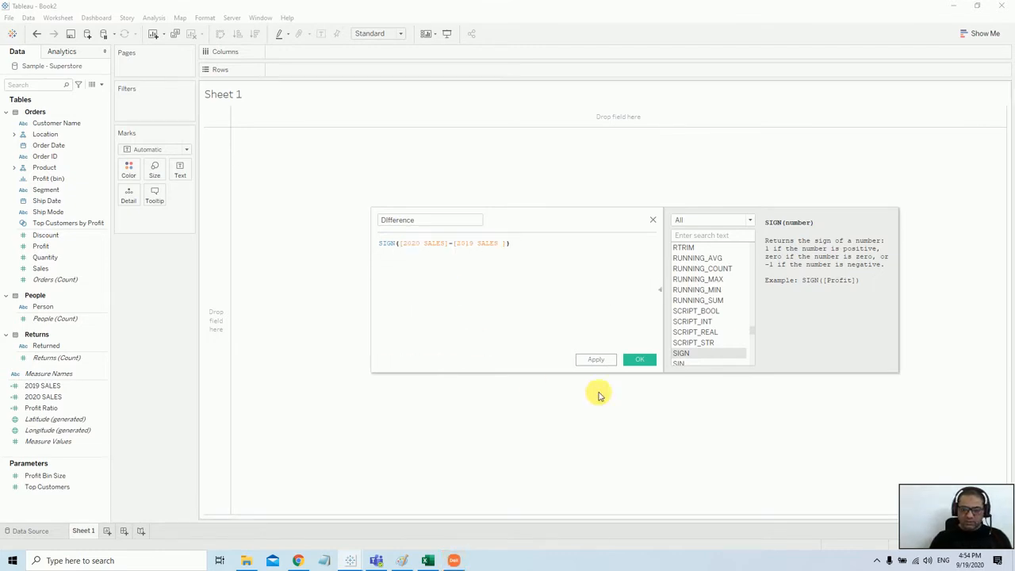
click(640, 360)
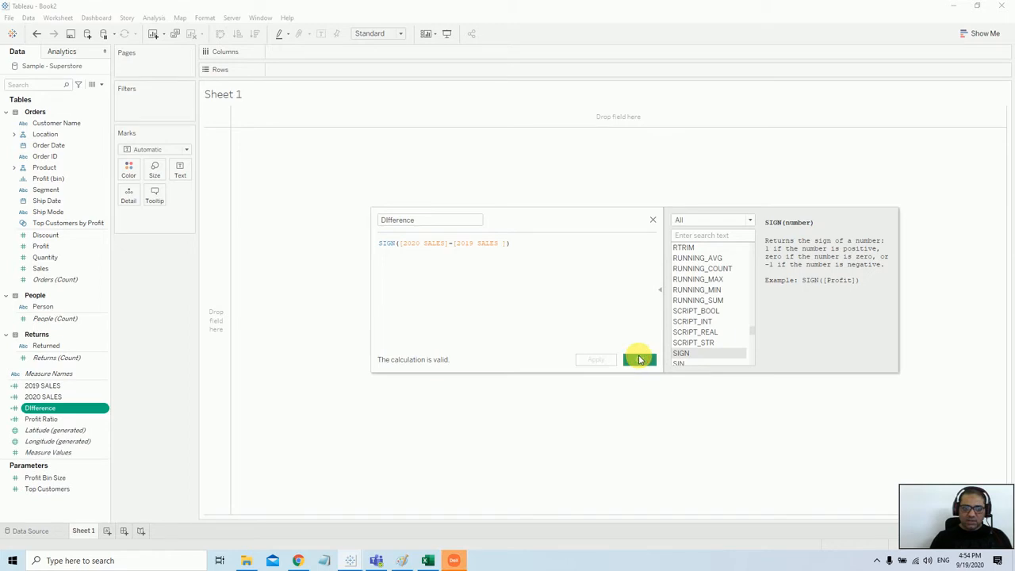
Convert the Difference calculated field to discrete
right_click(100, 407)
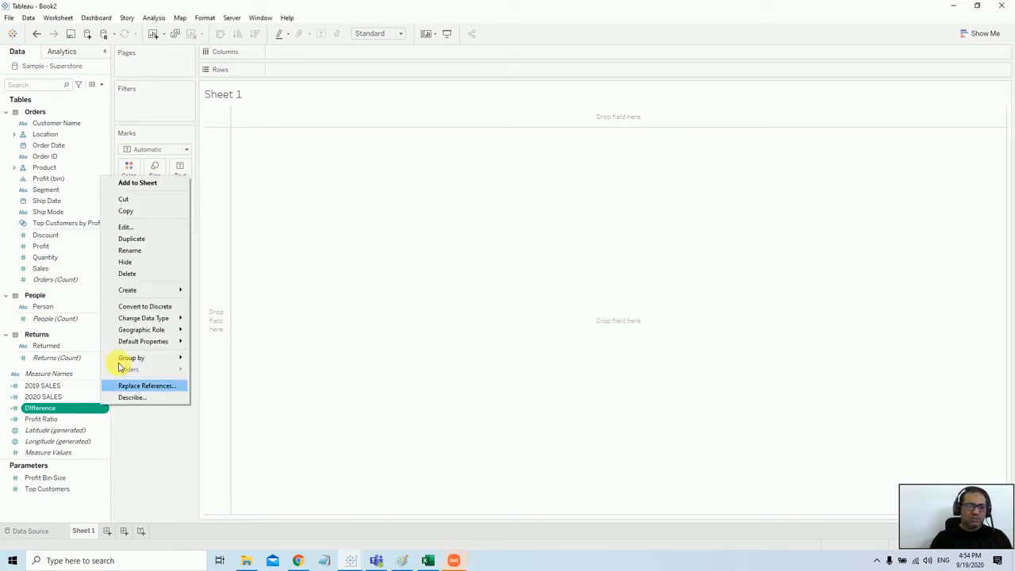
click(147, 307)
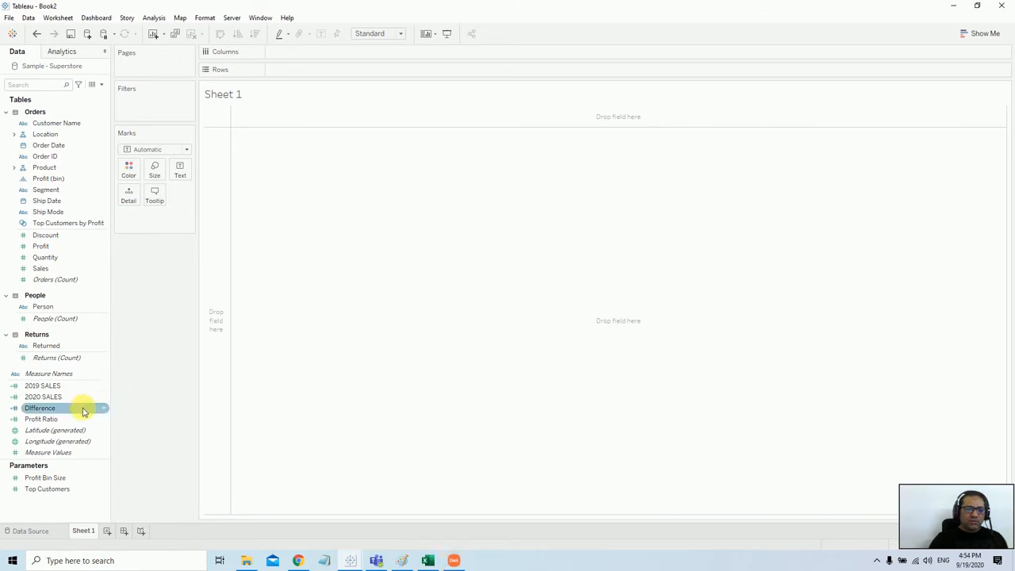
click(68, 388)
click(40, 95)
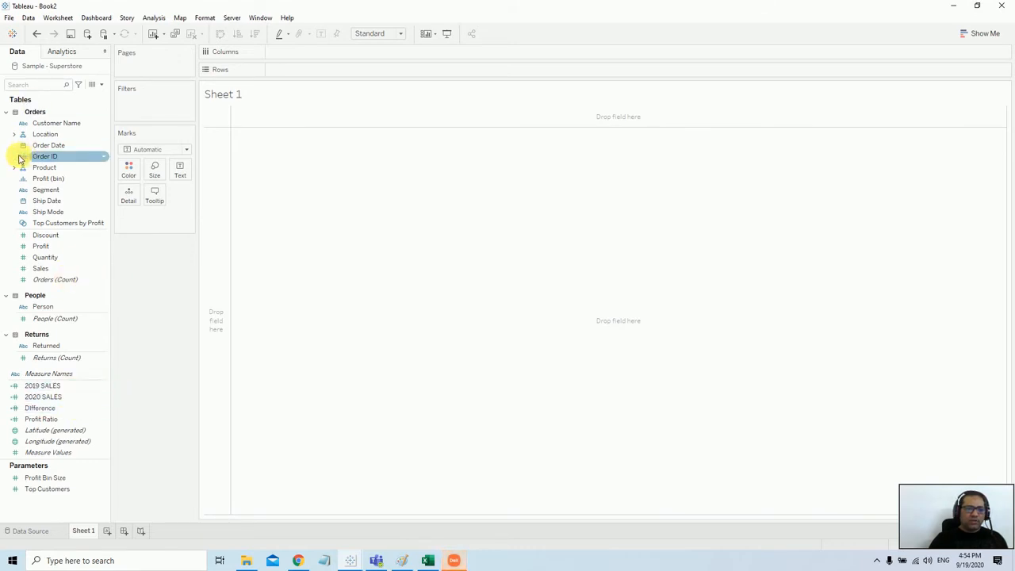
Expand the Product hierarchy and add Sub-Category to the view as rows
click(13, 135)
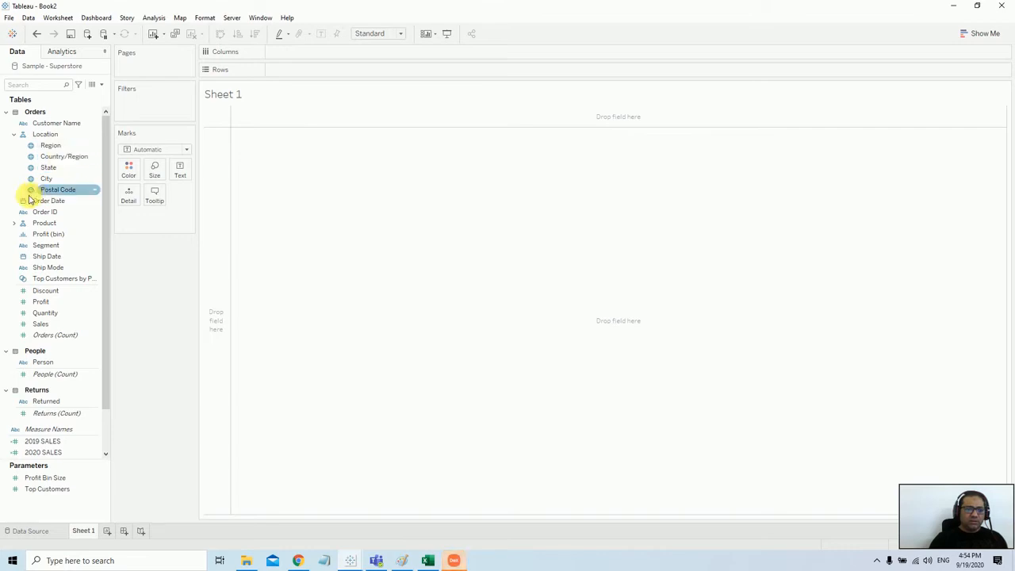
click(14, 135)
click(13, 167)
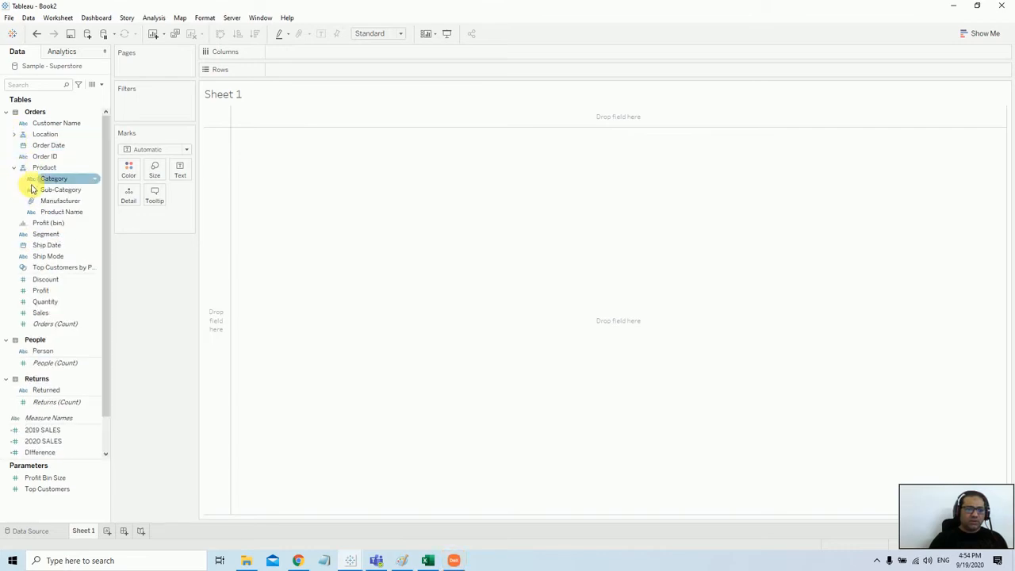
double_click(51, 190)
Add the 2019 SALES and 2020 SALES measures to the view for each sub-category
click(75, 441)
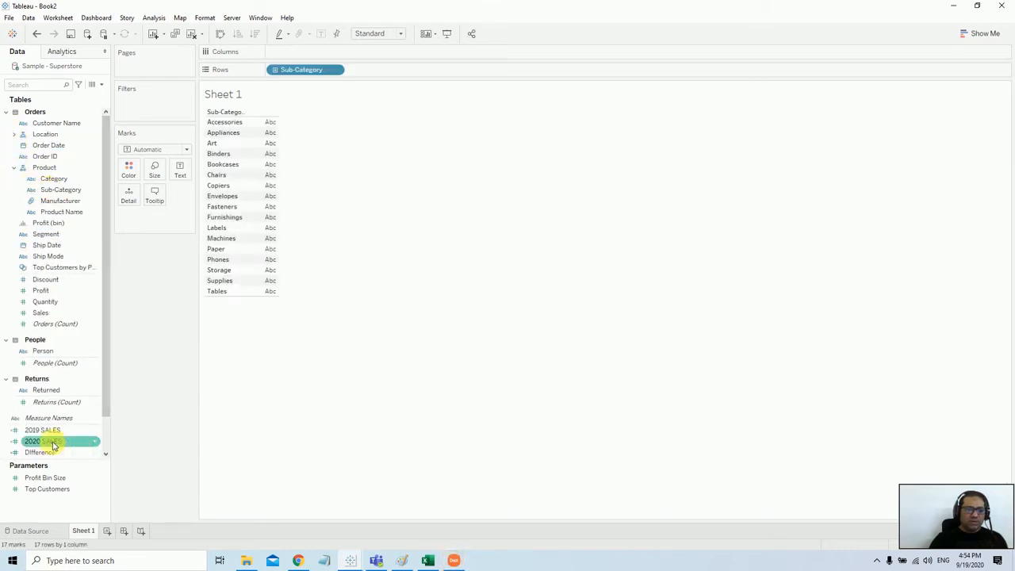
click(50, 430)
double_click(50, 430)
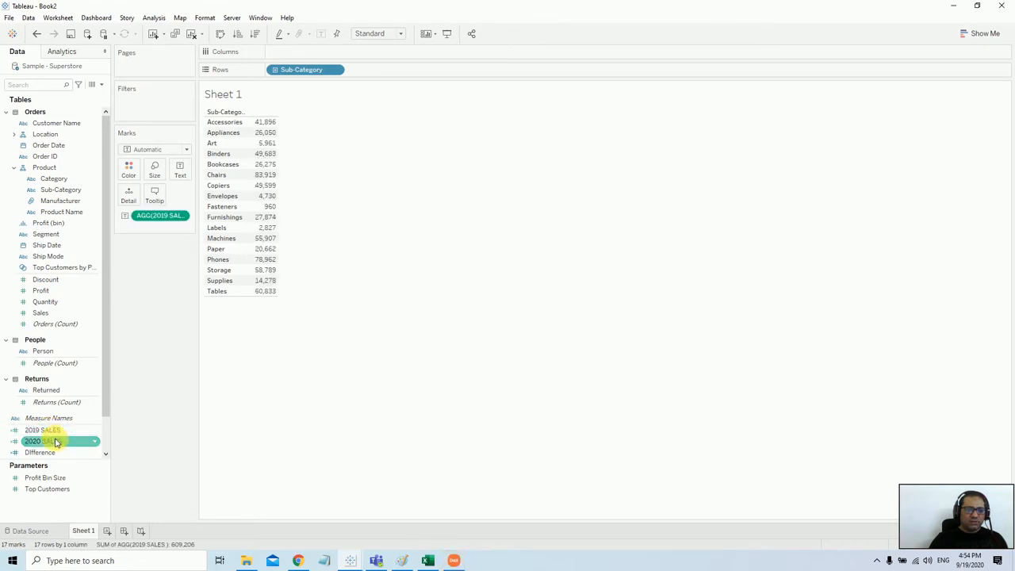
double_click(48, 441)
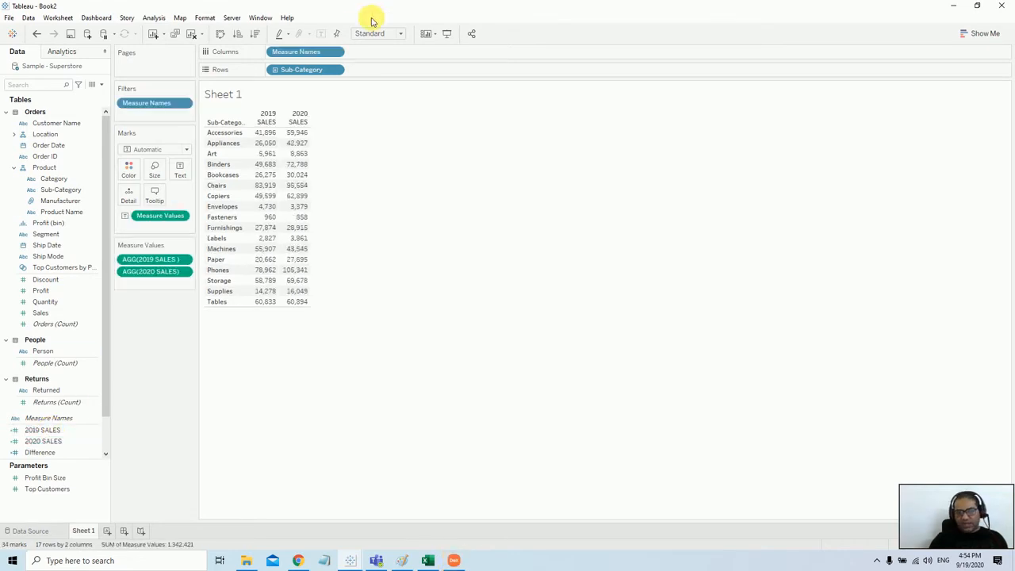
Change the mark type to Line and move Measure Names from Columns to Path
click(186, 150)
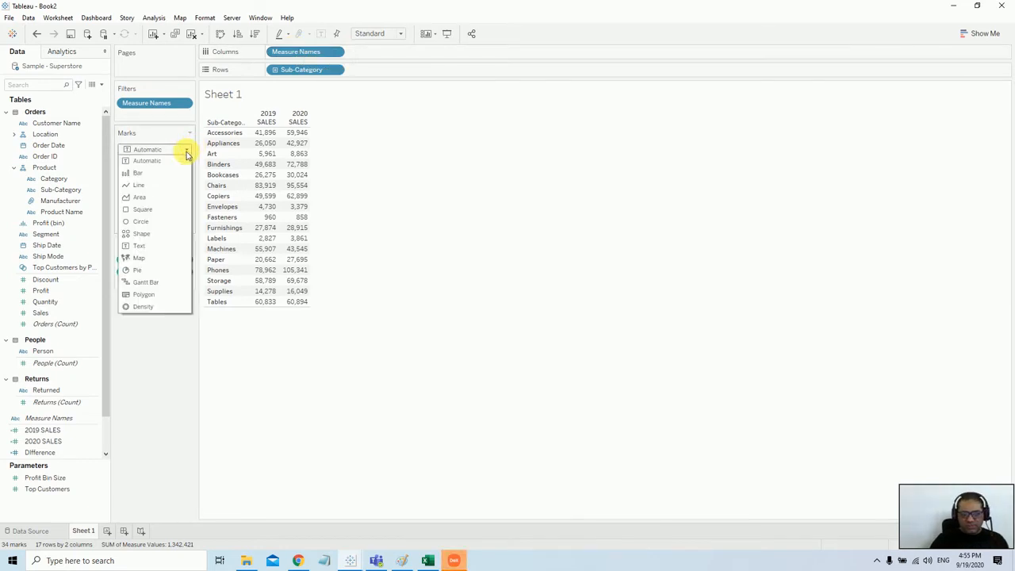
click(157, 187)
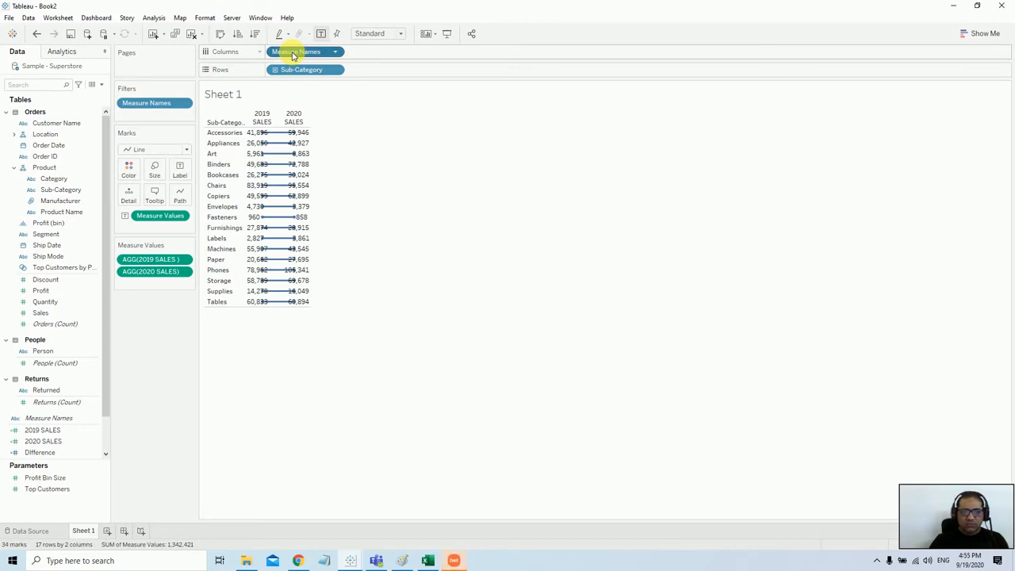
drag(294, 54, 181, 195)
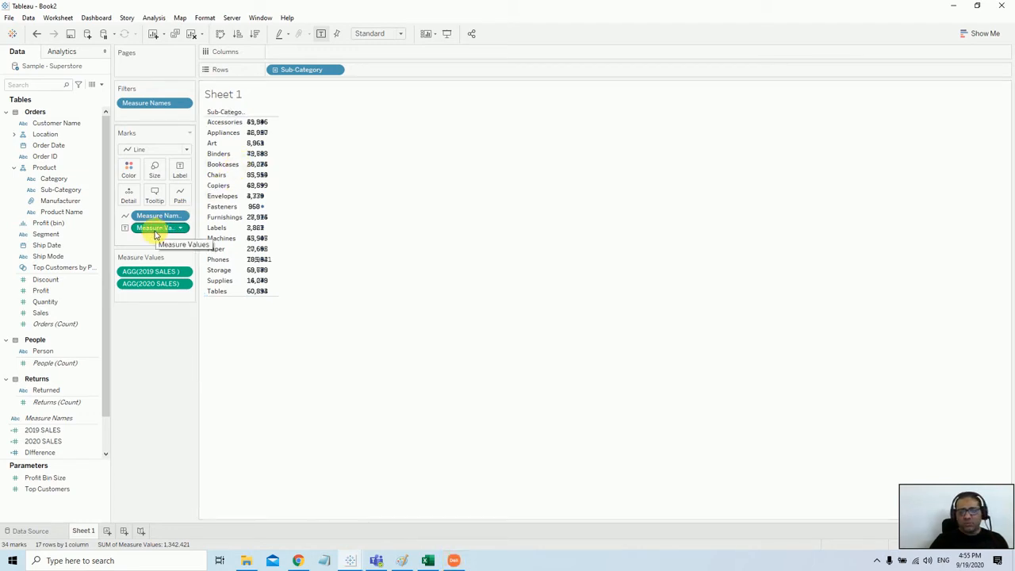
Move Measure Values from the label to Columns and size the lines by a copy of Measure Names
drag(163, 228, 303, 57)
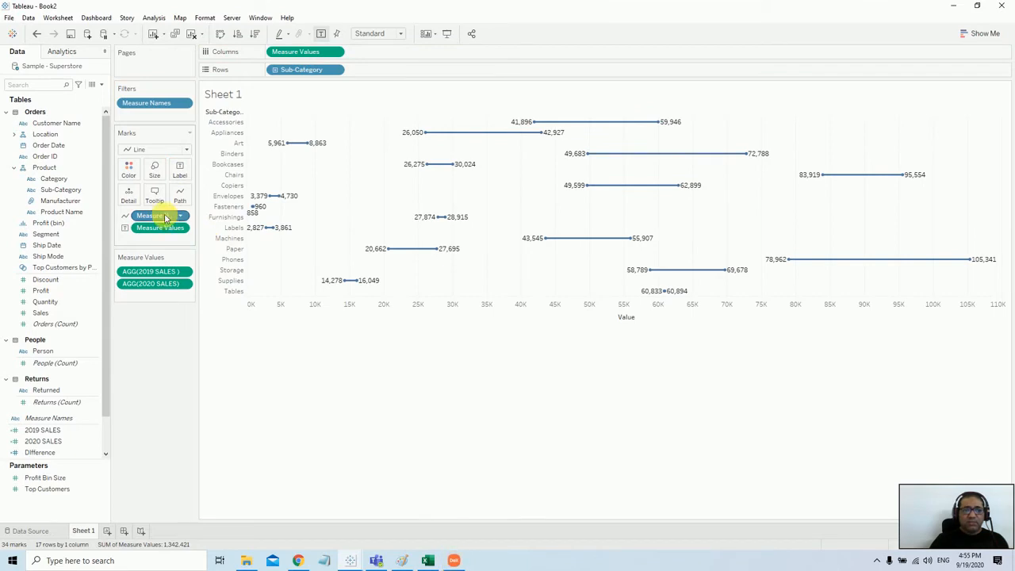
drag(161, 217, 155, 173)
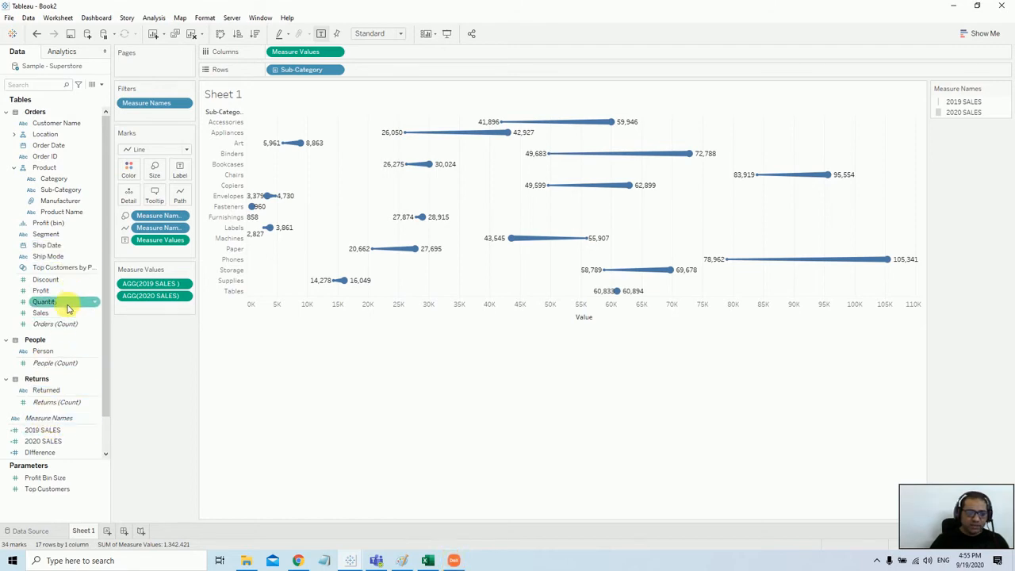
Color the lines by Difference and assign the red custom color to the value -1
drag(40, 452, 128, 170)
click(129, 169)
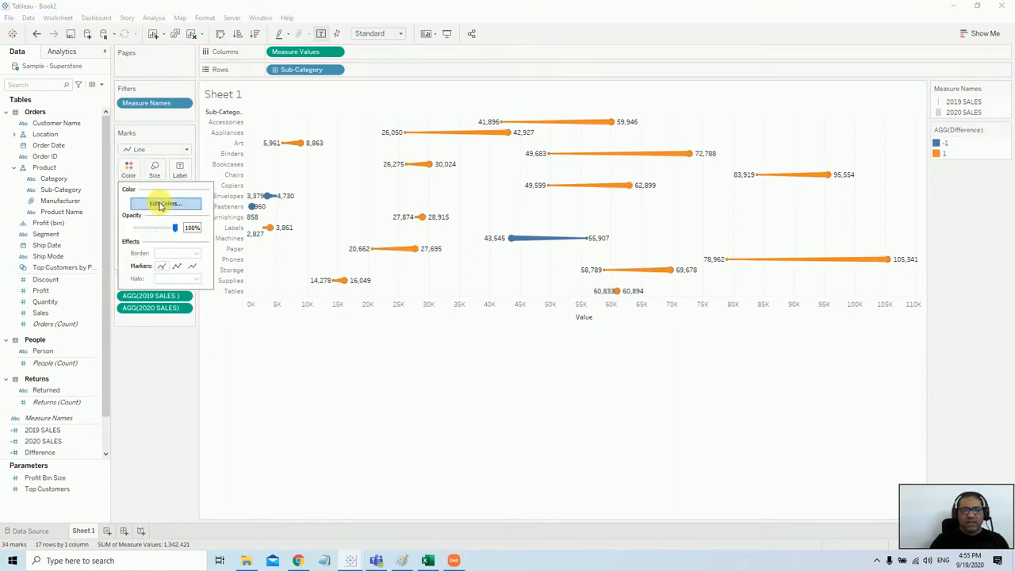
click(163, 204)
double_click(374, 190)
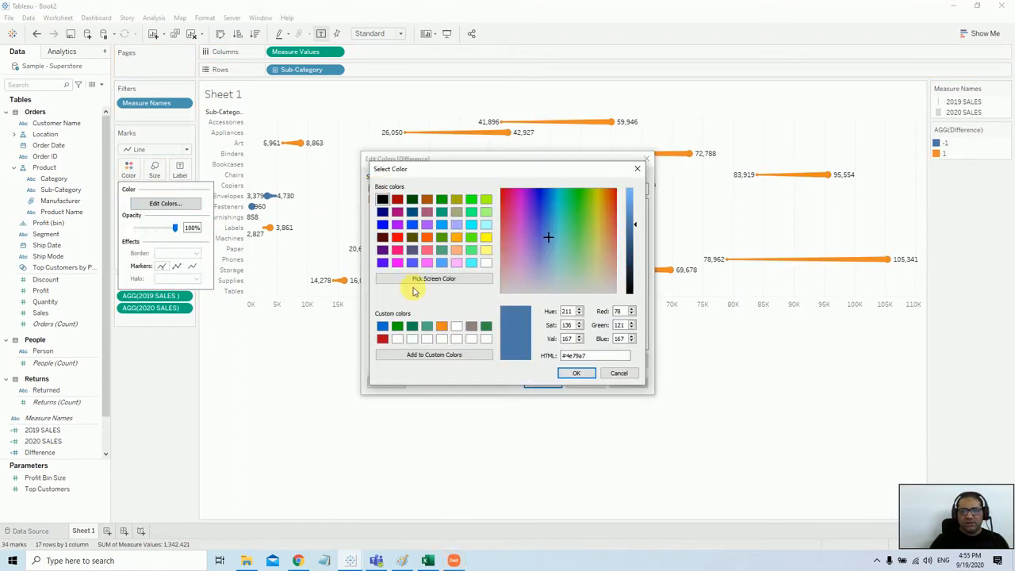
click(384, 340)
click(576, 373)
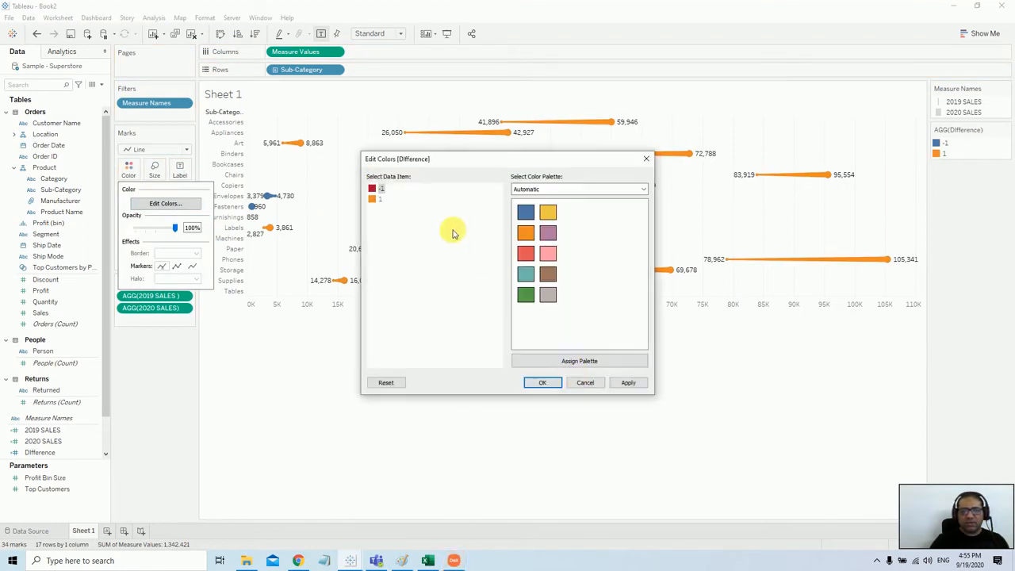
Assign the green custom color to the Difference value 1 and apply the color changes
double_click(375, 201)
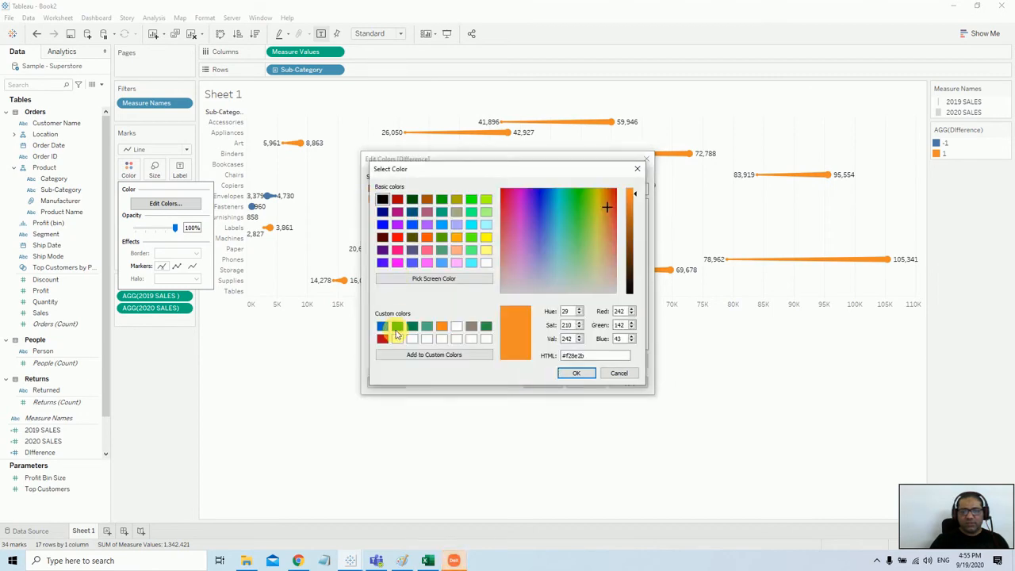
click(399, 328)
click(576, 373)
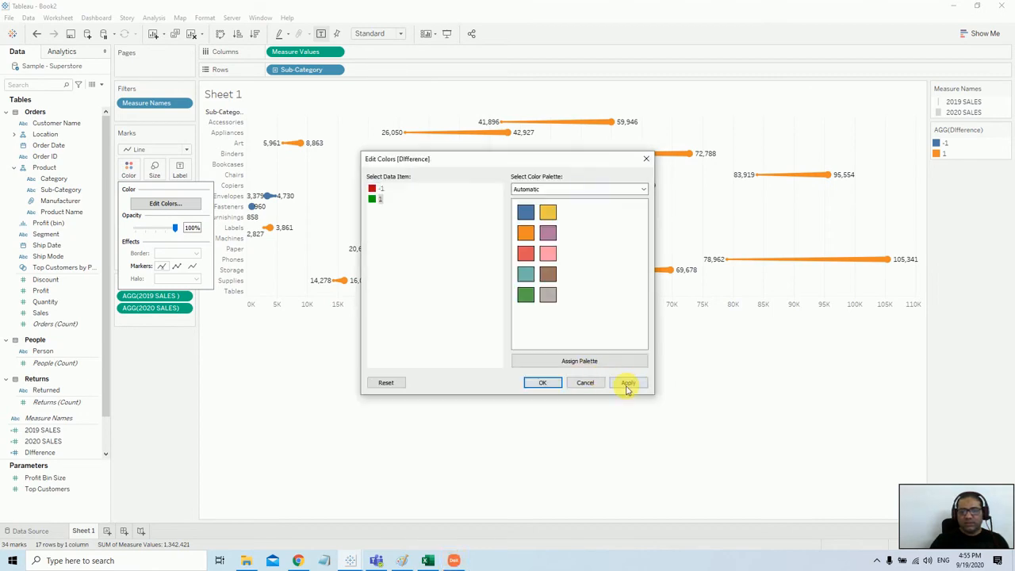
click(627, 384)
click(544, 383)
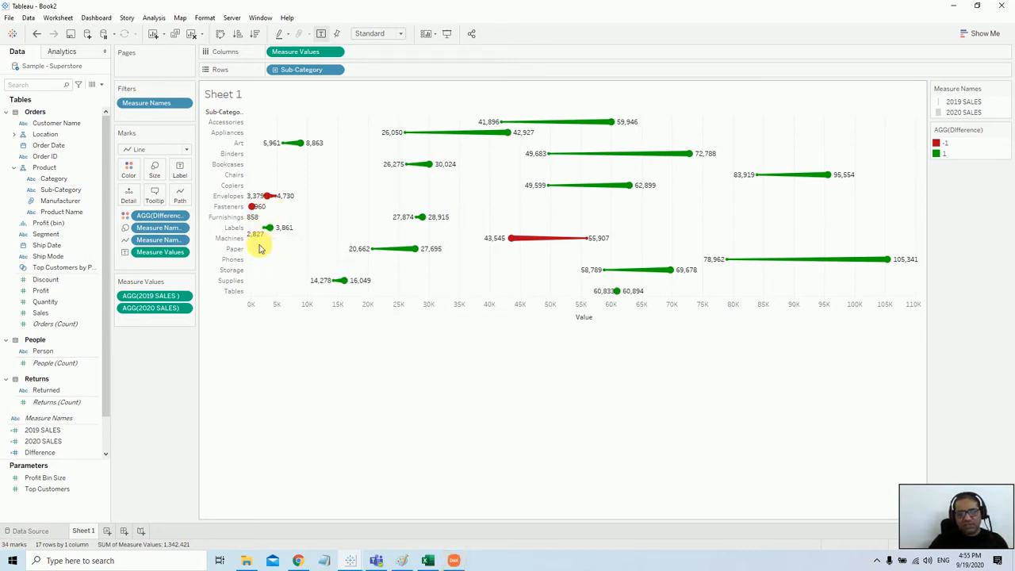
Limit the mark labels to the line ends, labeling both the start and end of each line
click(180, 169)
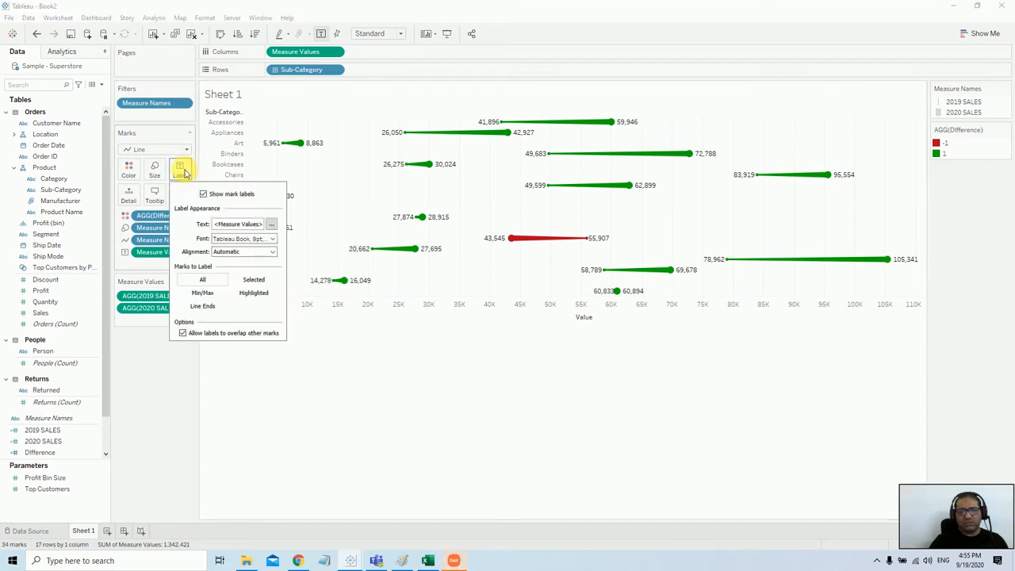
click(206, 307)
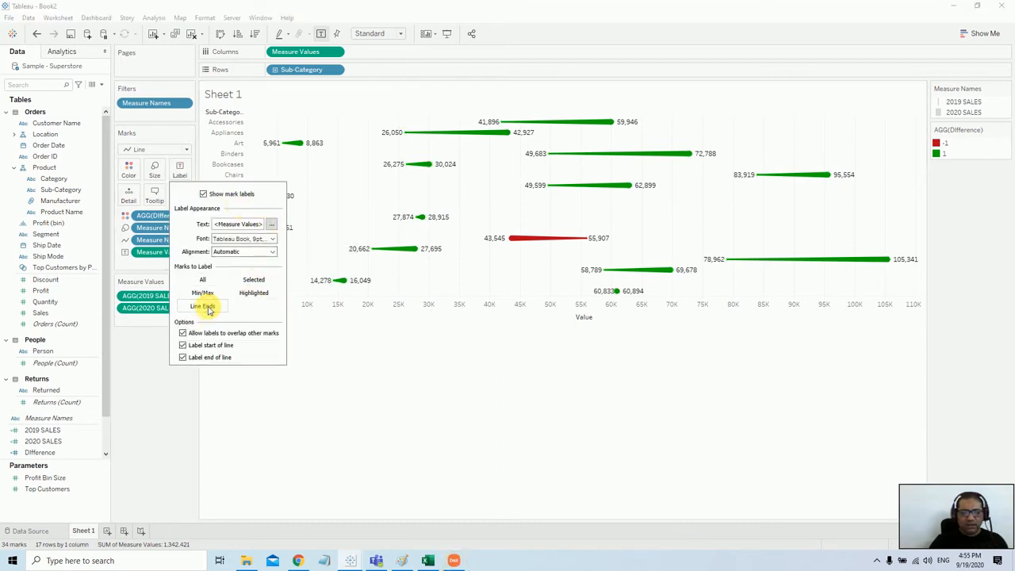
click(404, 344)
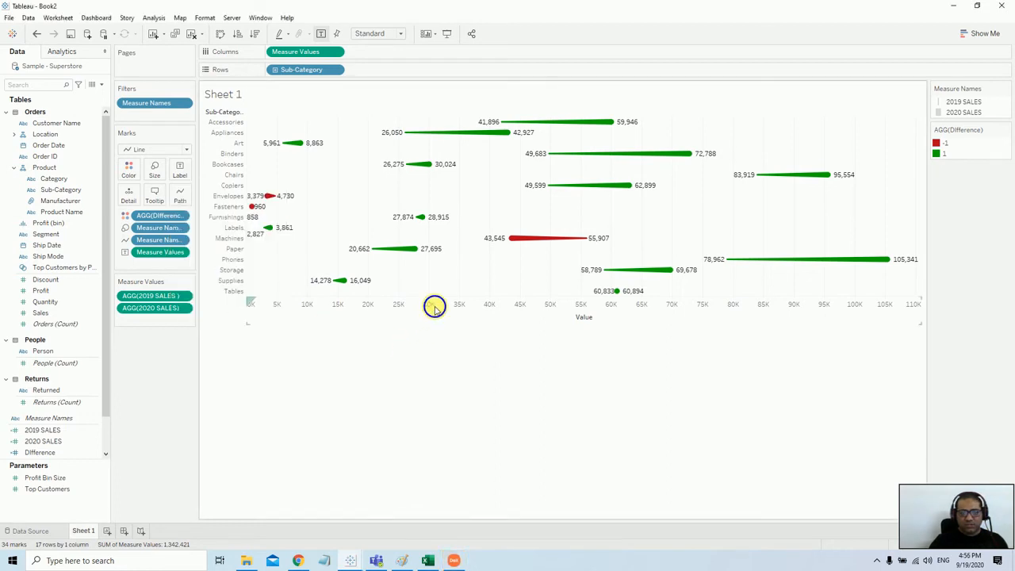
Add a reference distribution at -10% of Minimum to the Value axis, without a recalculated band for highlighted or selected points
right_click(435, 310)
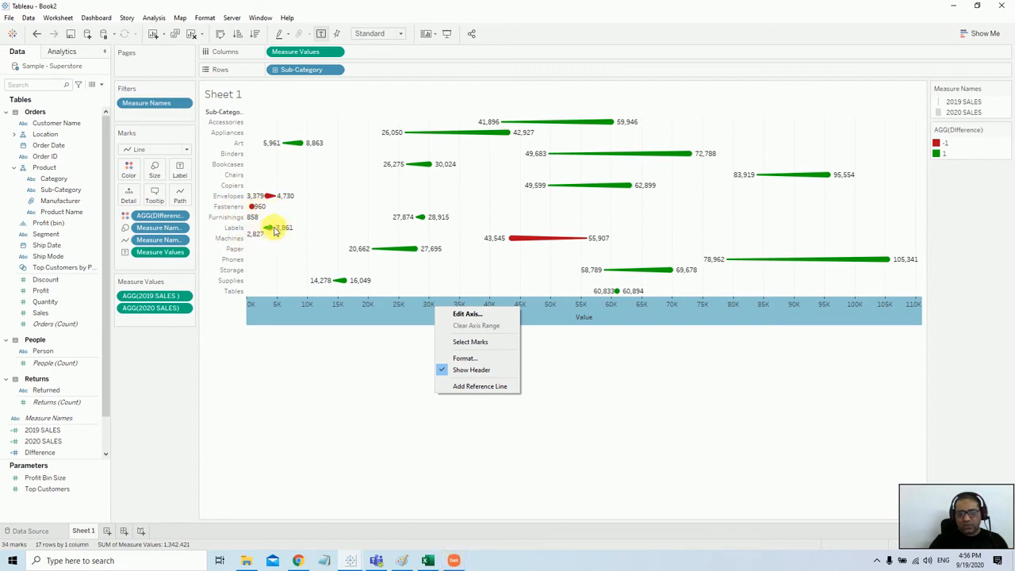
click(487, 393)
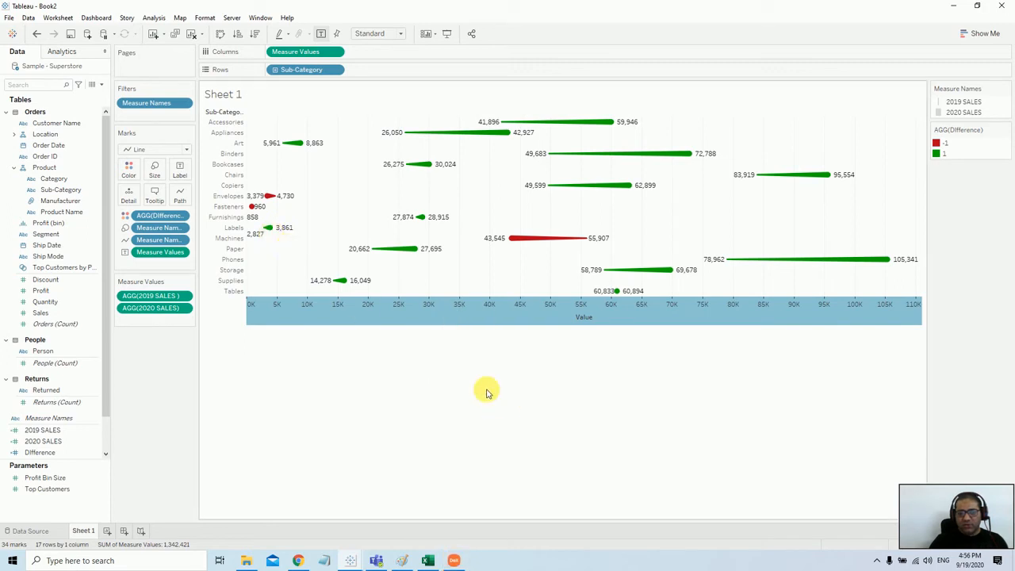
click(530, 165)
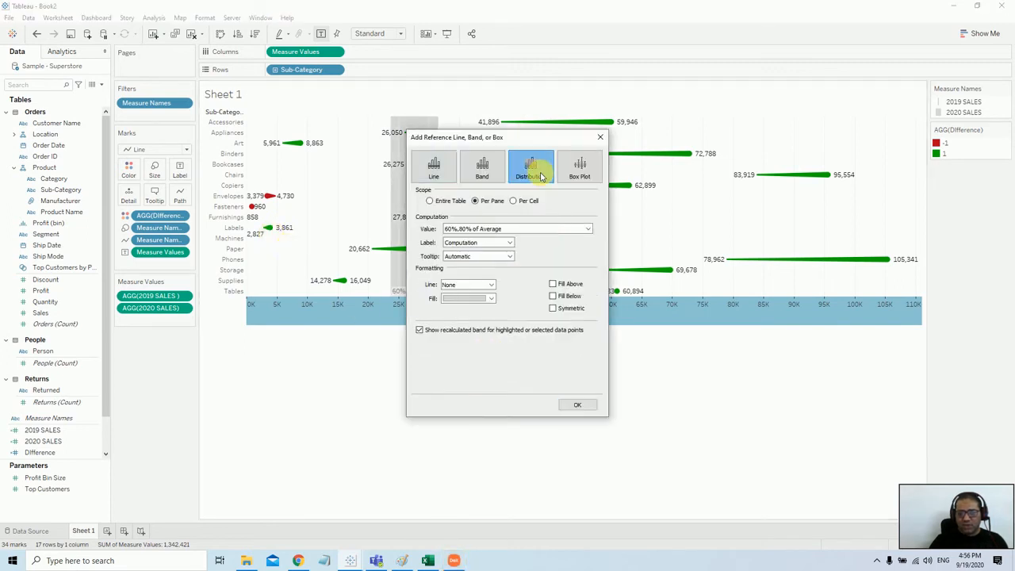
click(534, 230)
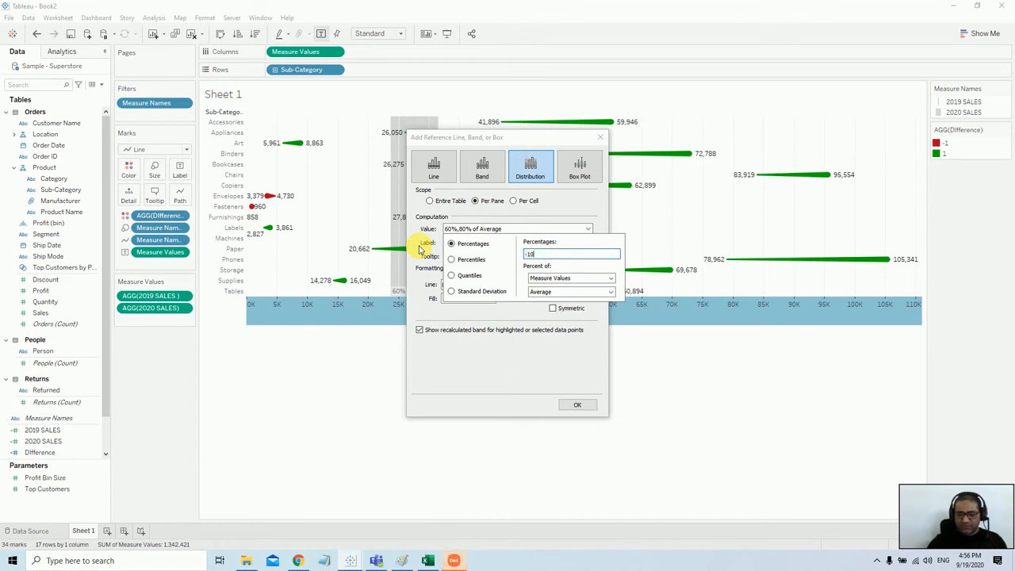
click(585, 291)
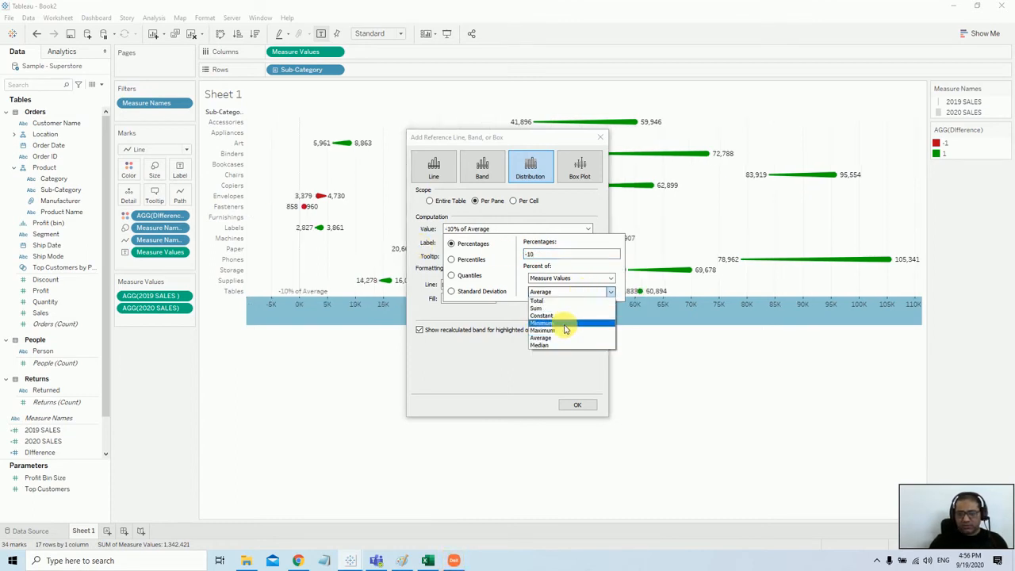
click(545, 324)
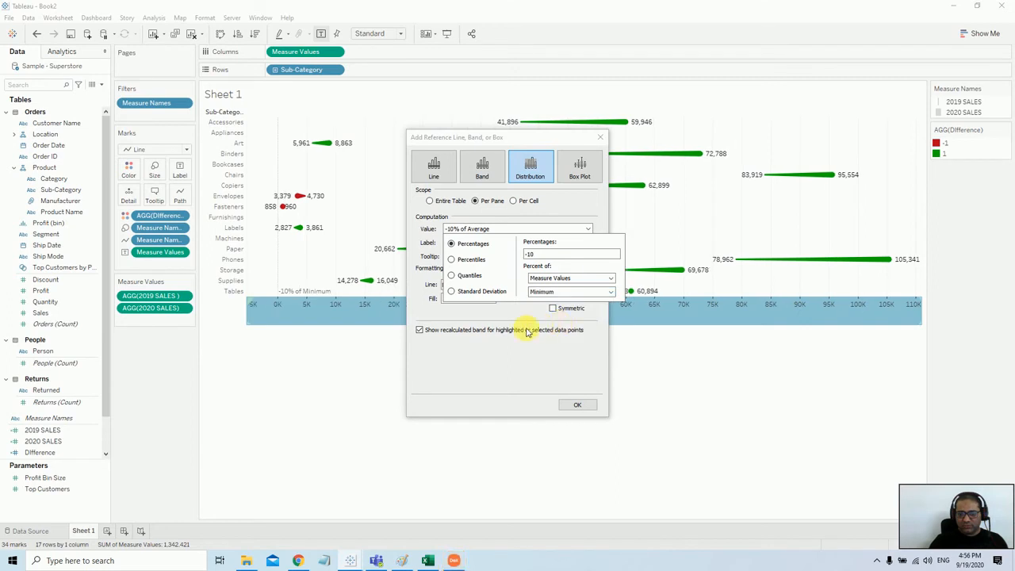
click(526, 332)
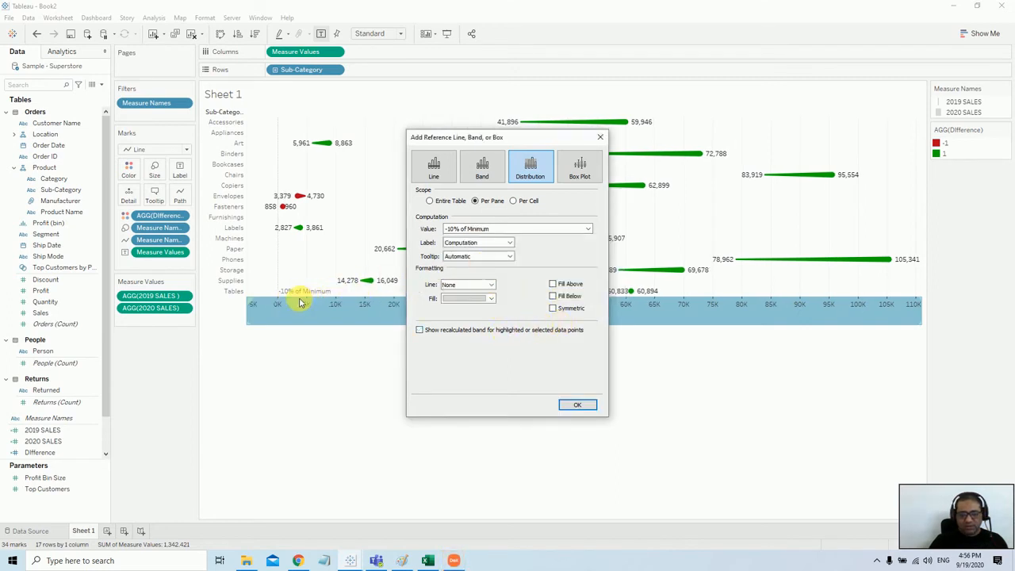
Set the reference distribution's label to None and apply the distribution
click(476, 243)
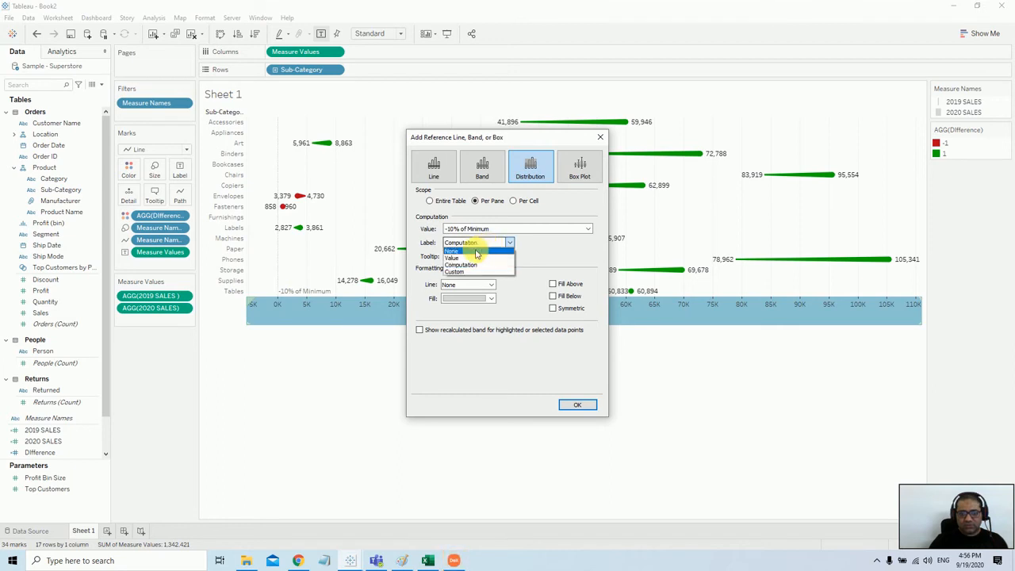
click(466, 256)
click(467, 257)
click(466, 270)
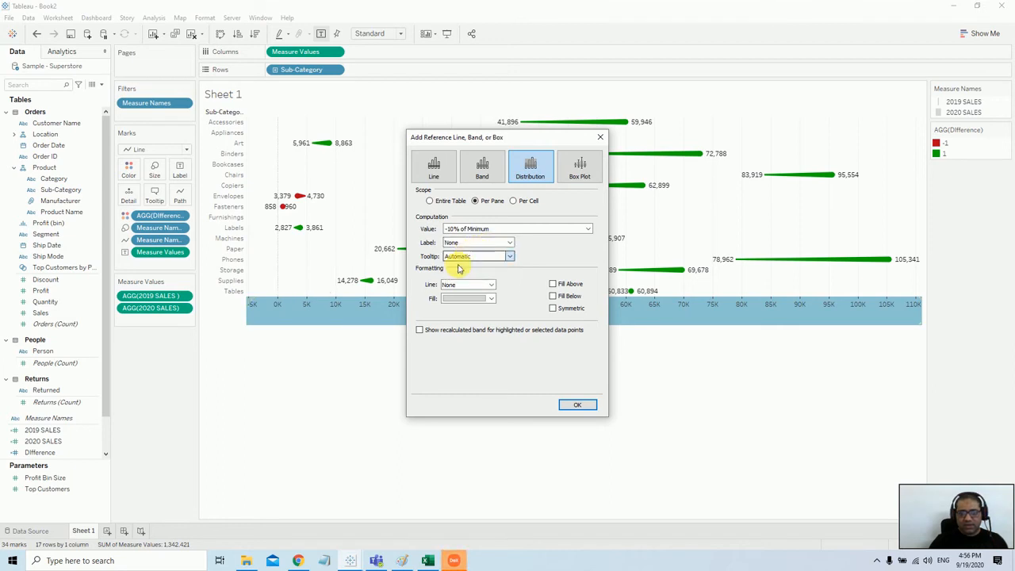
click(578, 406)
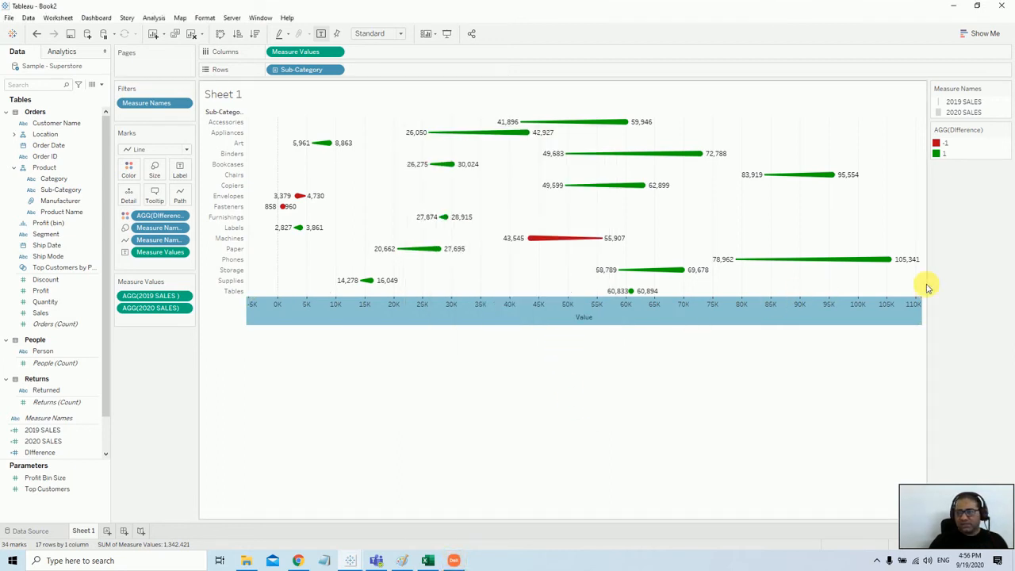
Format the chart's lines by setting the zero lines to None and removing the column grid lines
right_click(297, 154)
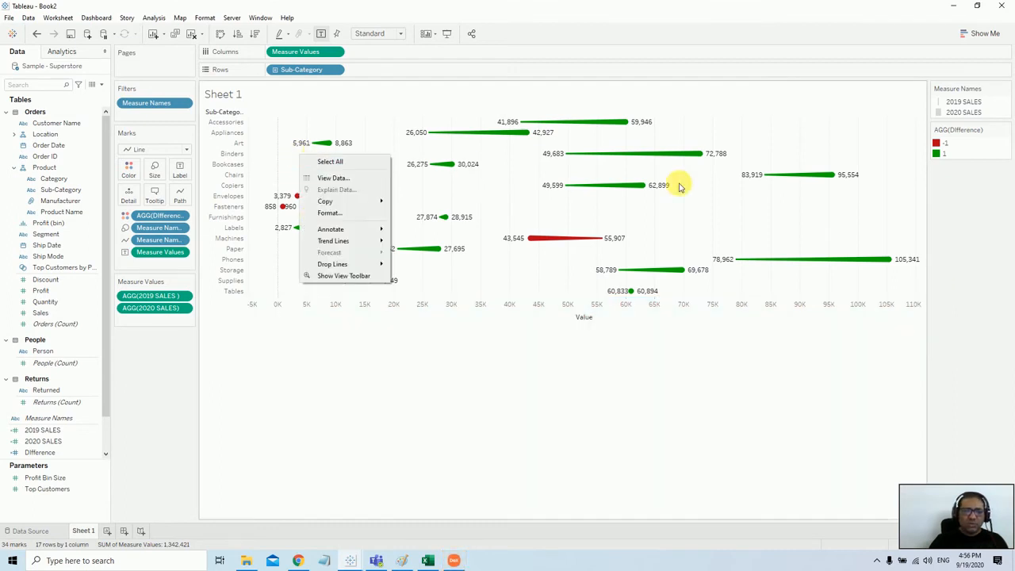
click(340, 213)
click(65, 71)
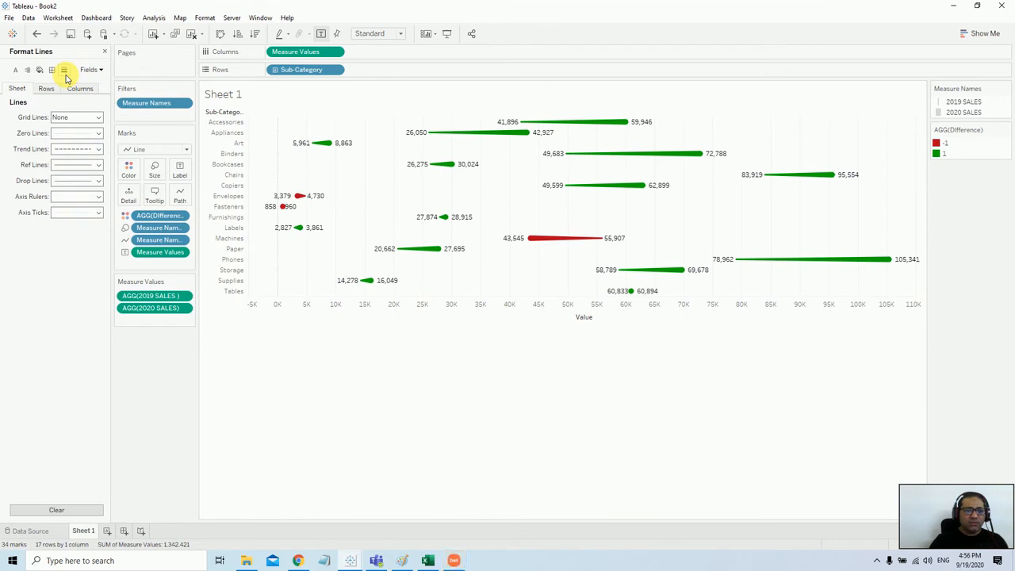
click(81, 133)
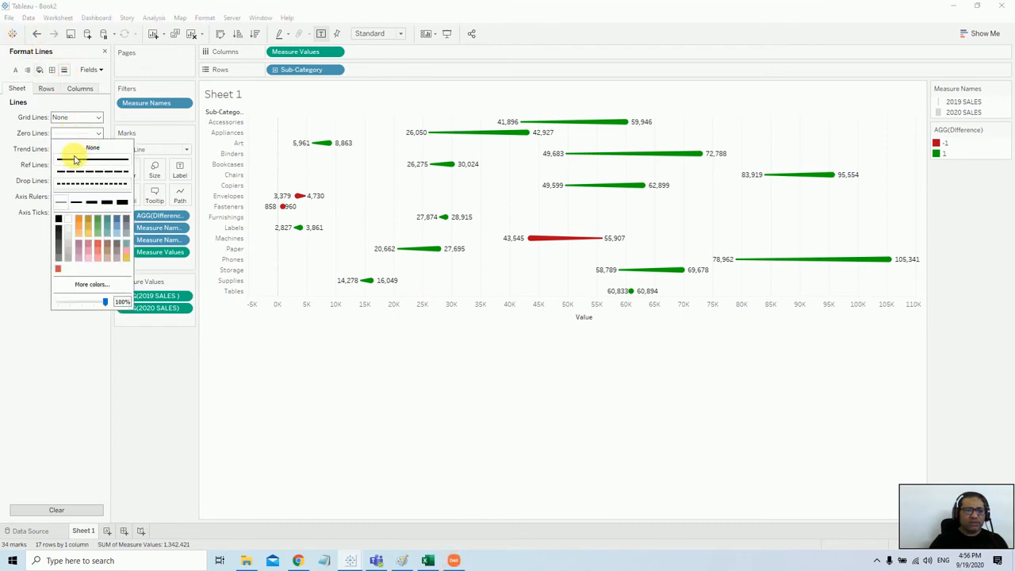
click(79, 88)
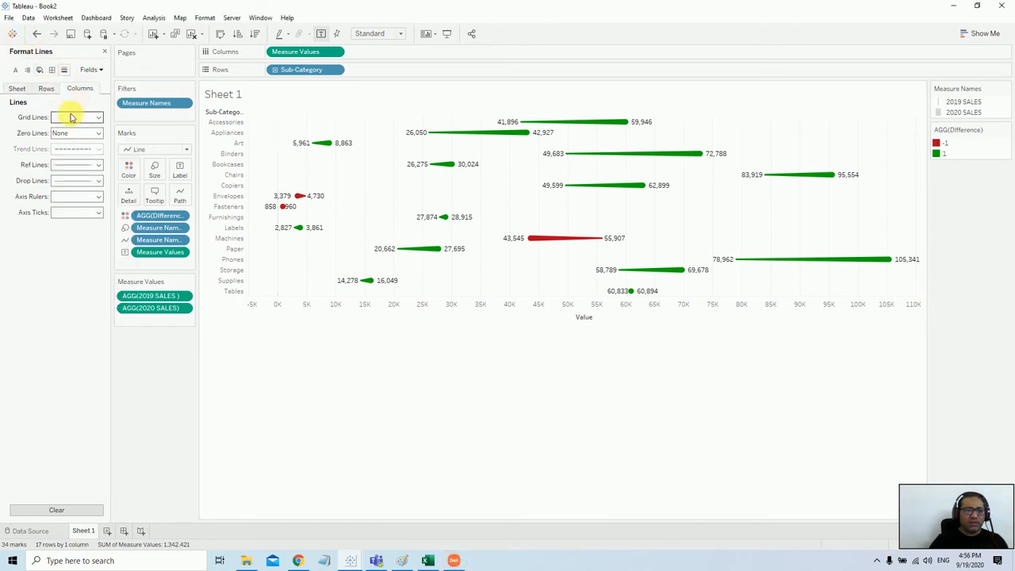
click(71, 117)
click(46, 88)
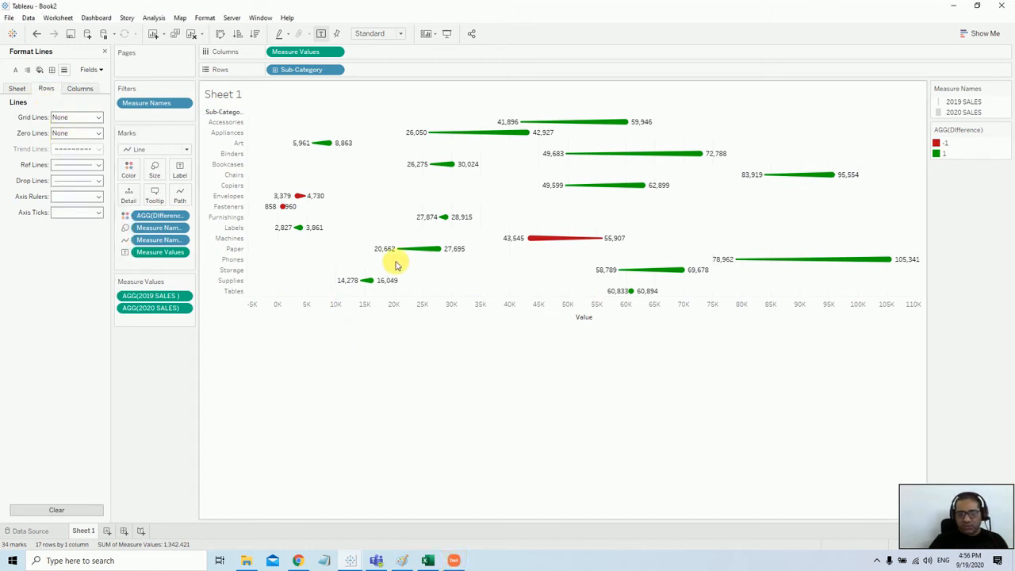
Delete the Difference line from the tooltip text of the marks and apply the change
mouse_move(291, 212)
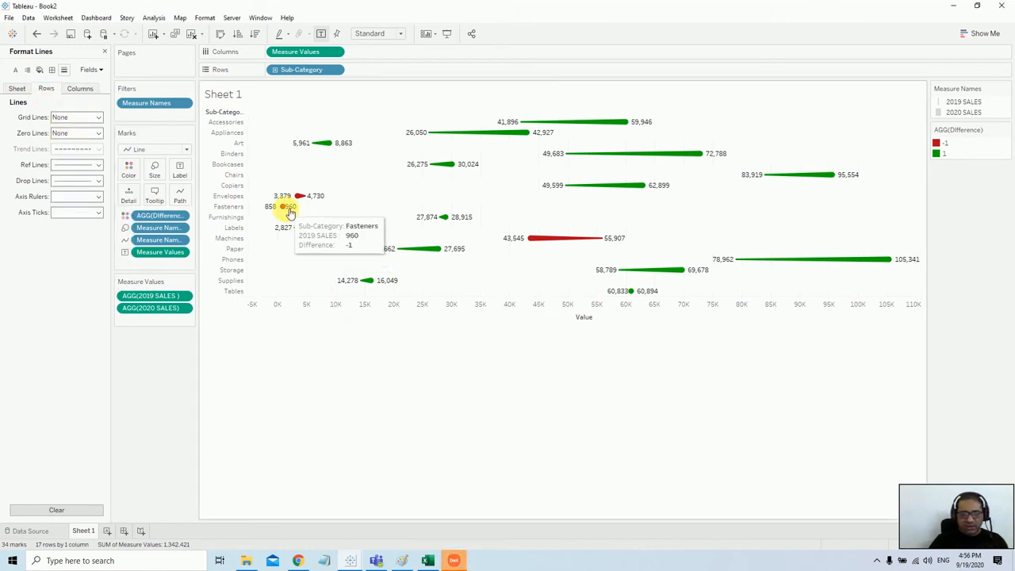
click(159, 200)
drag(490, 241, 344, 241)
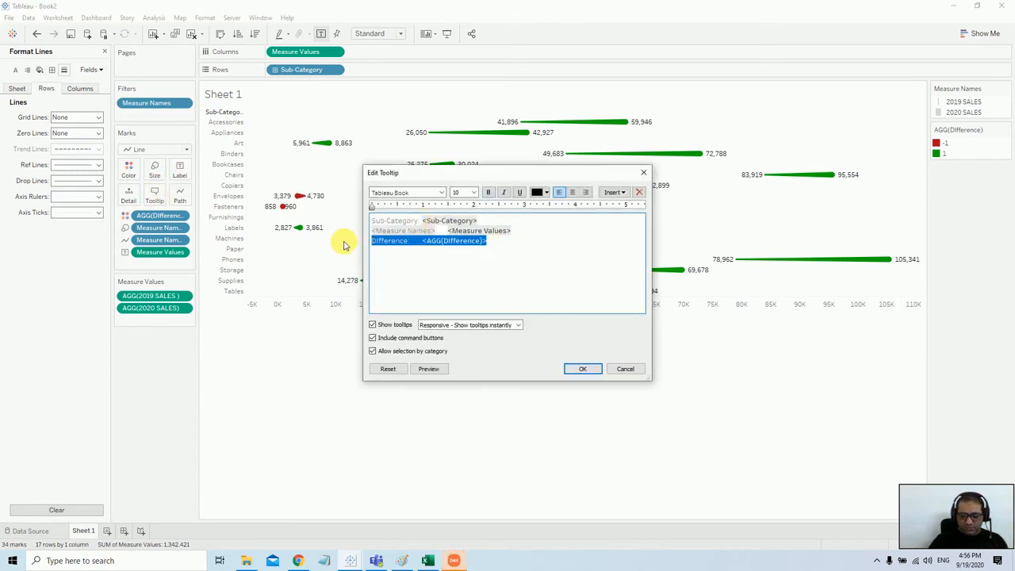
key(Delete)
click(584, 369)
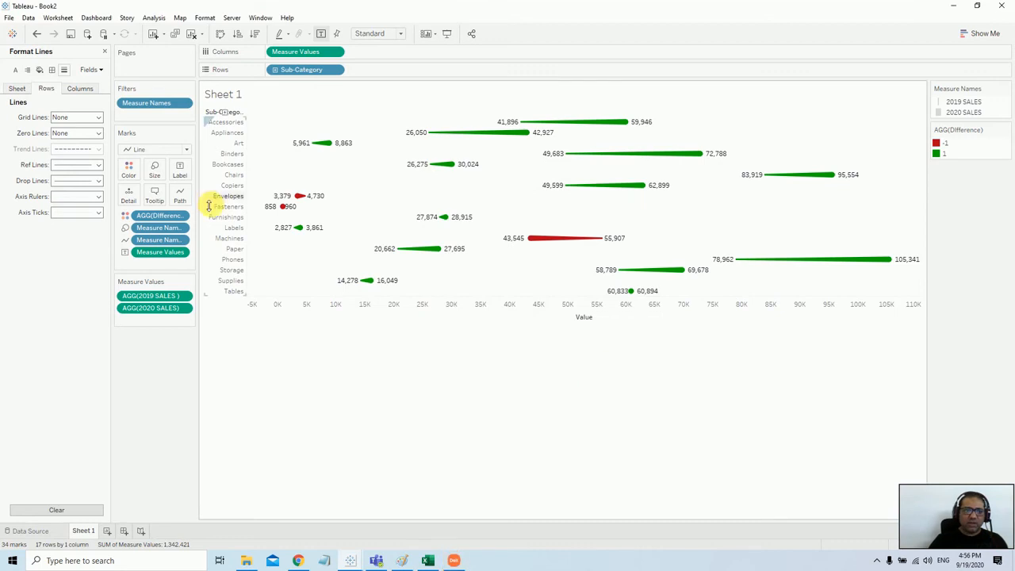
Set the font size of the mark labels to 8
click(180, 174)
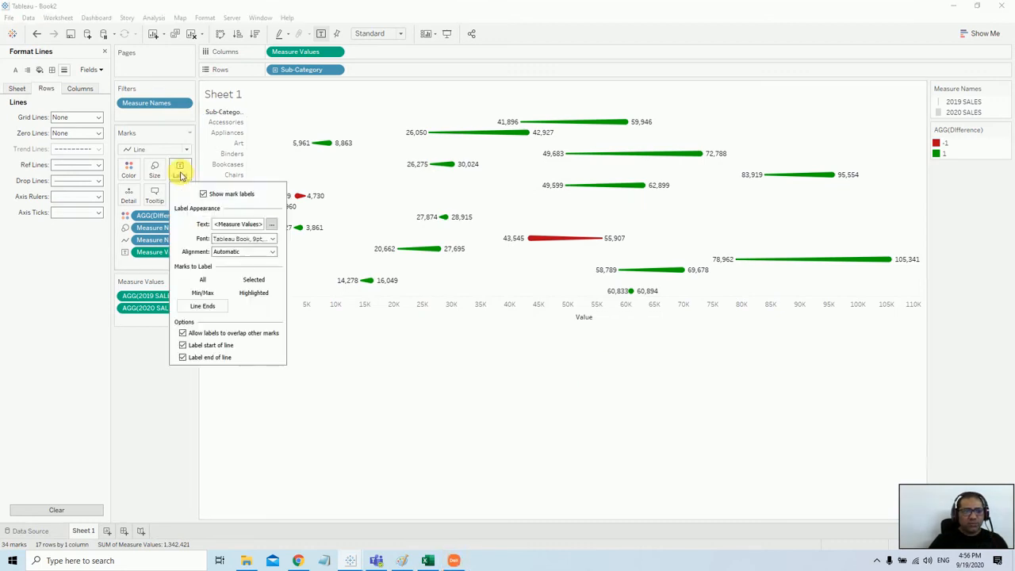
click(269, 238)
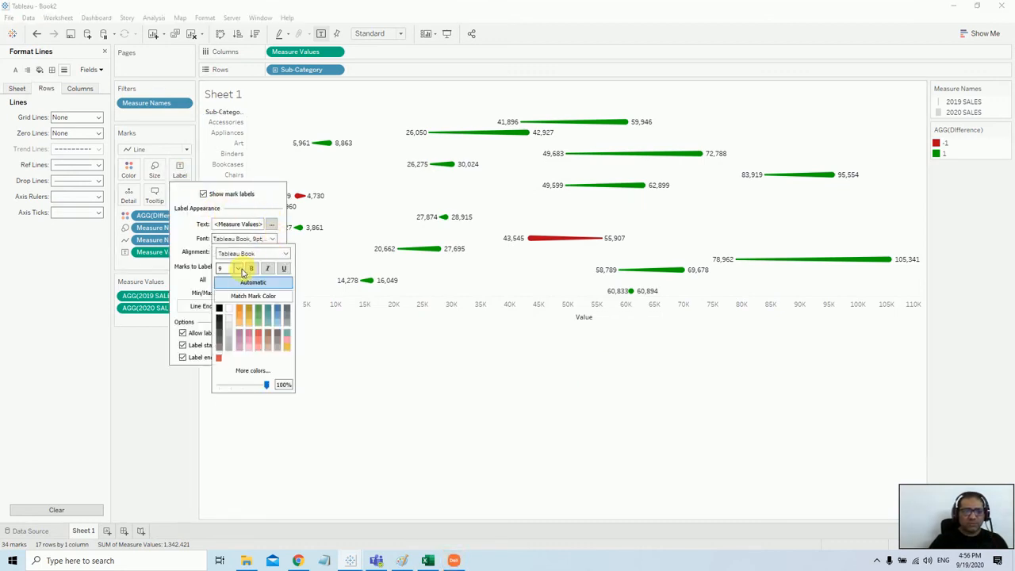
click(235, 269)
click(231, 280)
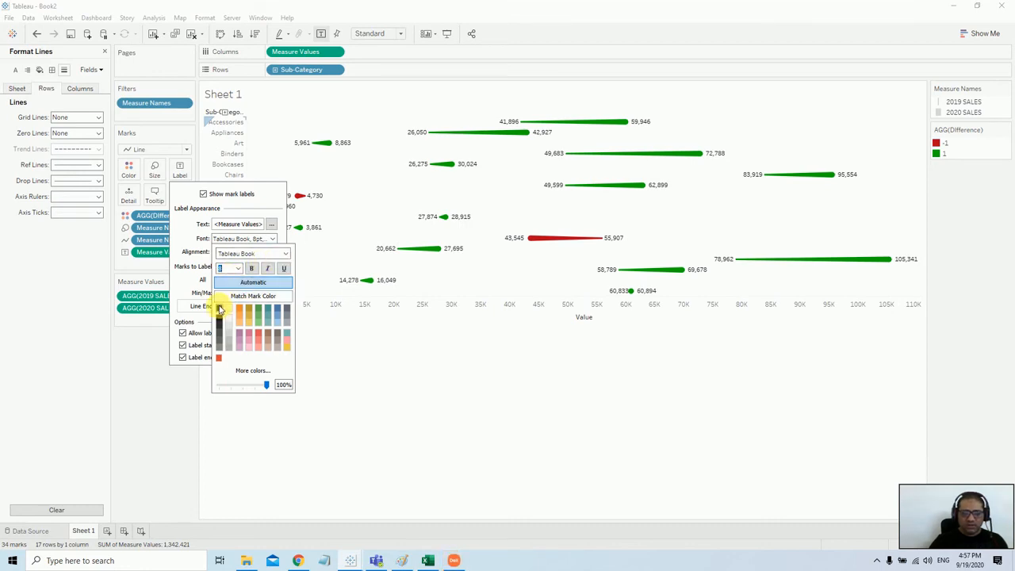
click(407, 378)
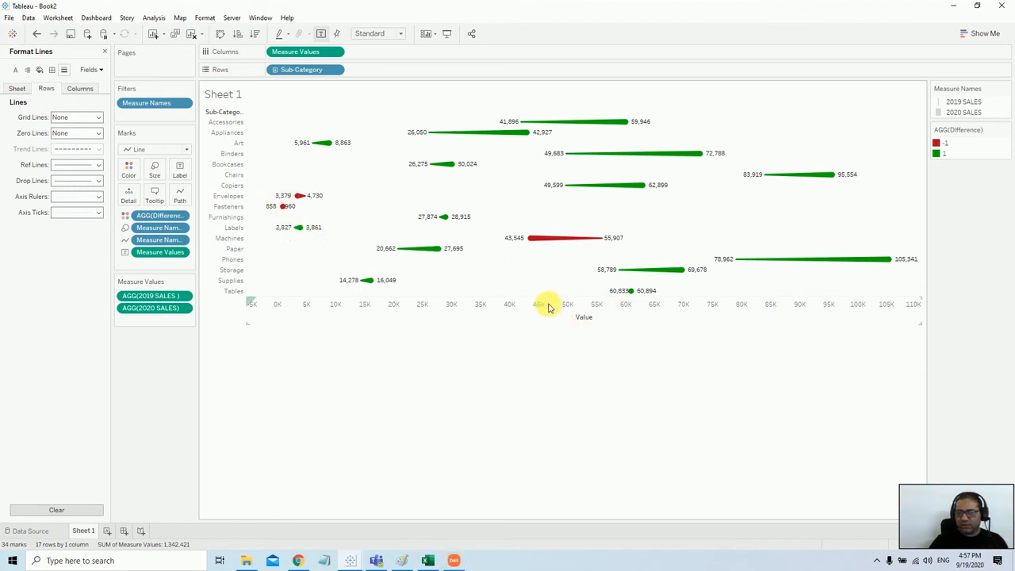
Fit the chart to Entire View and replace the sheet title with "YEAR TO YEAR SALES COMPARISON"
click(402, 33)
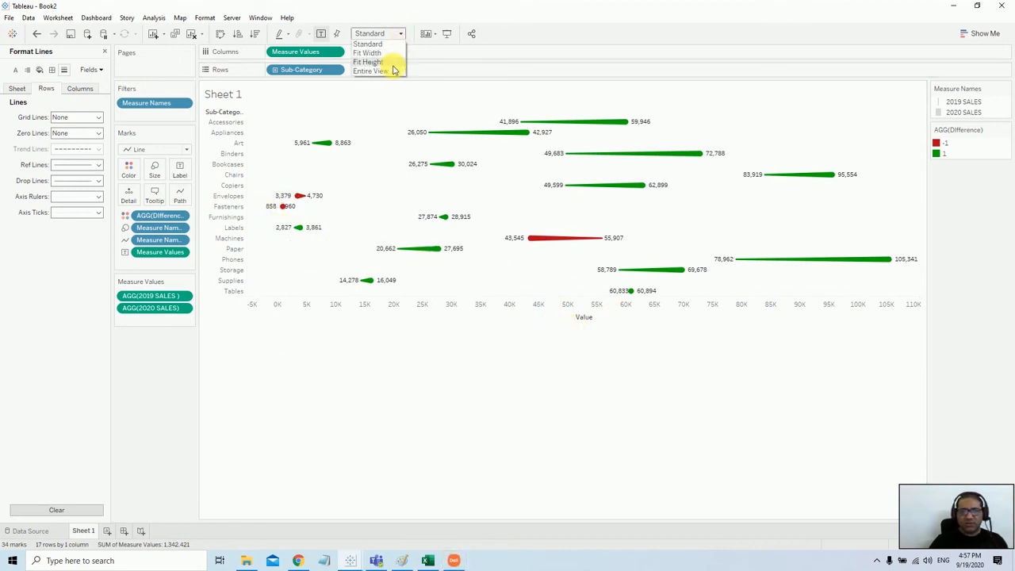
click(389, 68)
double_click(223, 94)
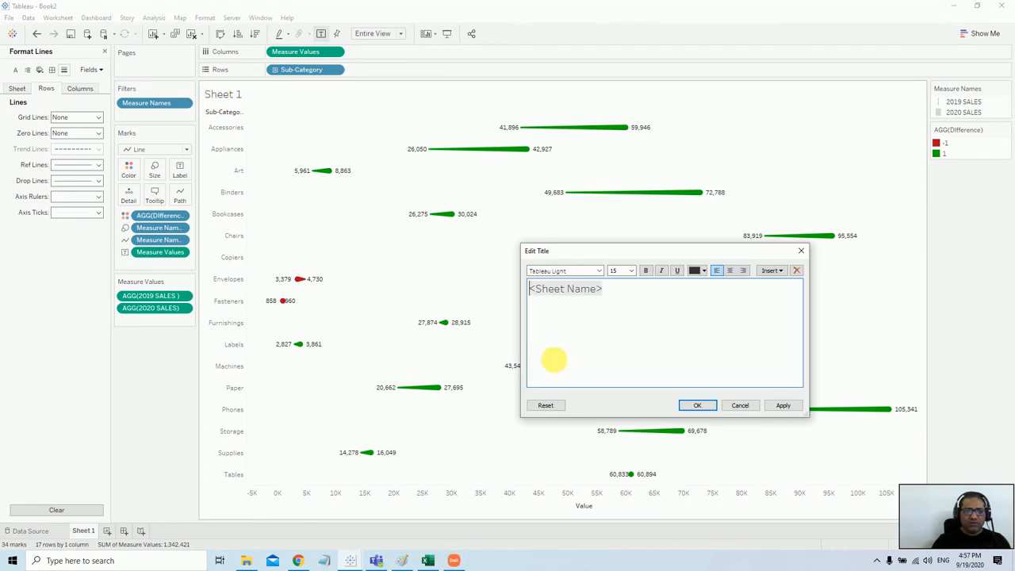
text(YEAR TO YEAR SALES COMPARISON)
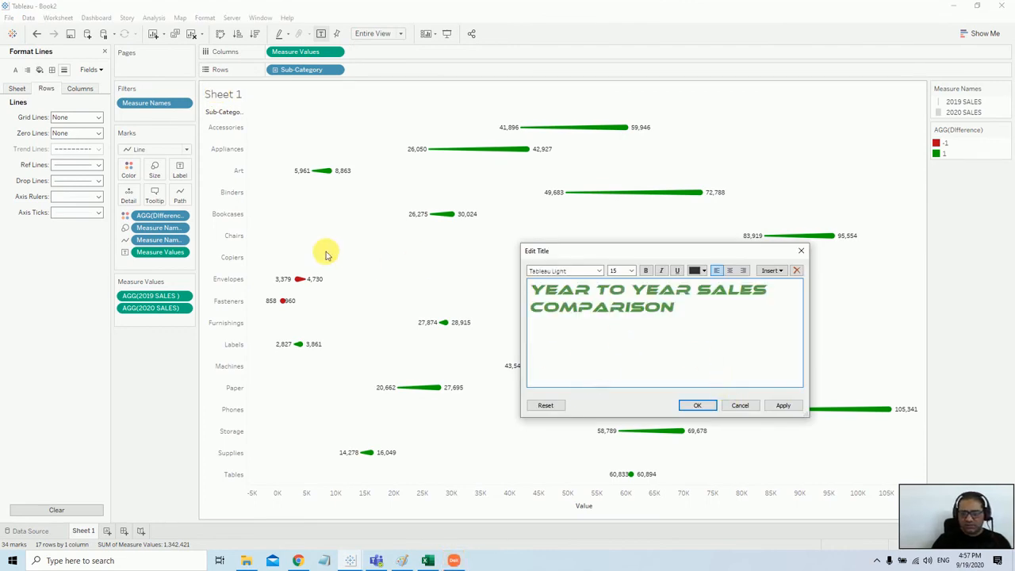
click(698, 407)
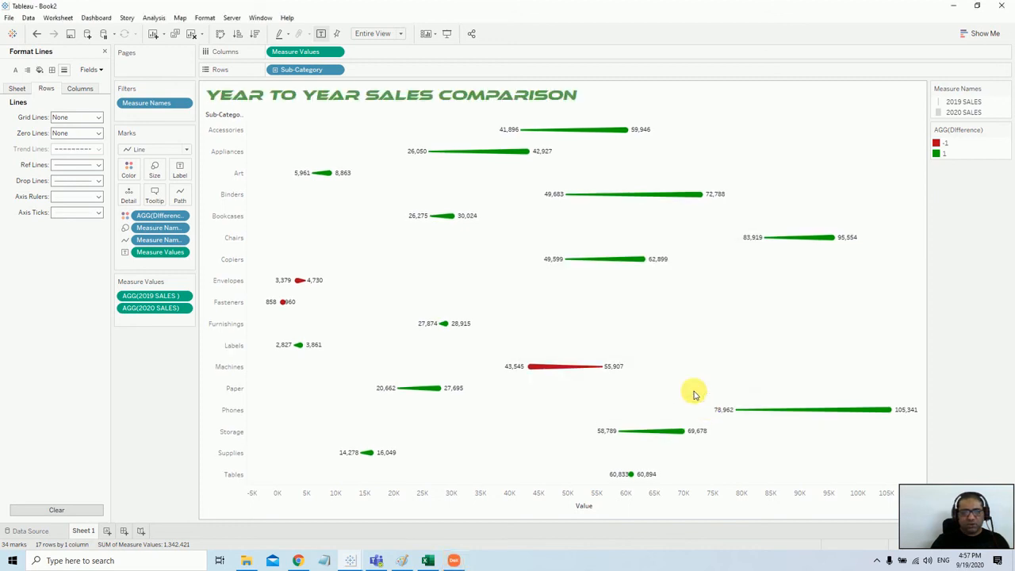
Create a new dashboard and set its size to Automatic
click(123, 532)
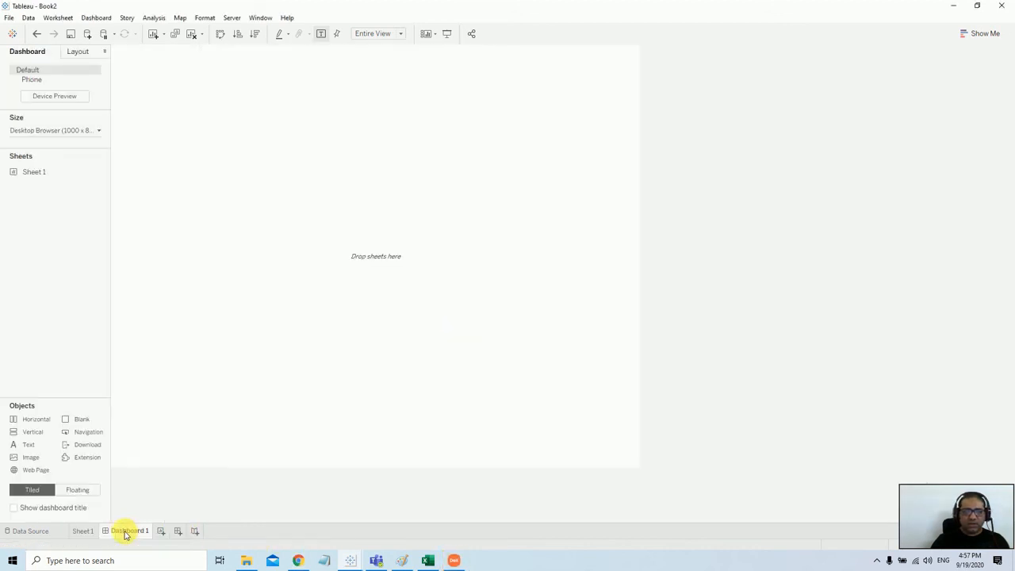
click(45, 133)
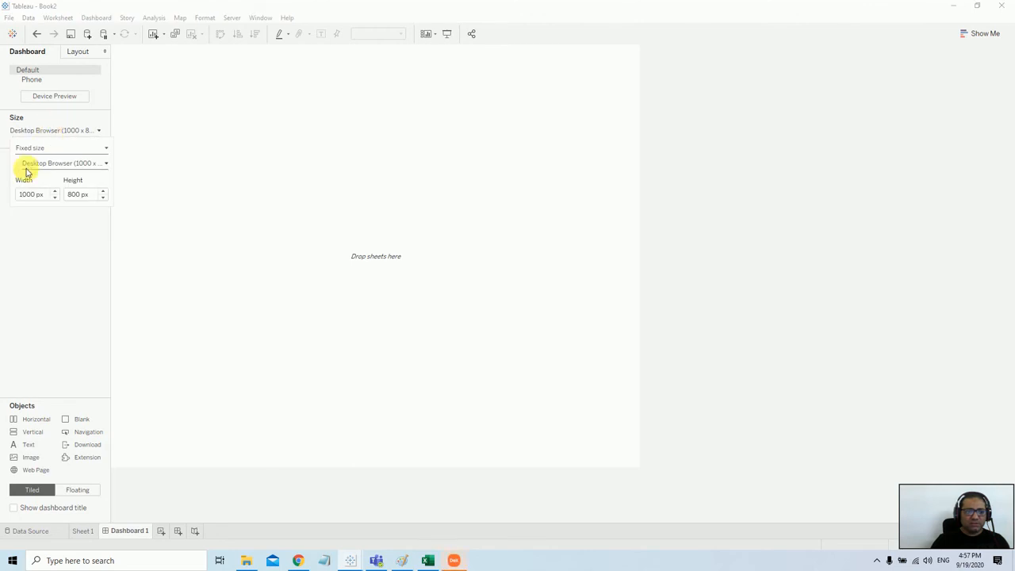
click(104, 165)
click(95, 147)
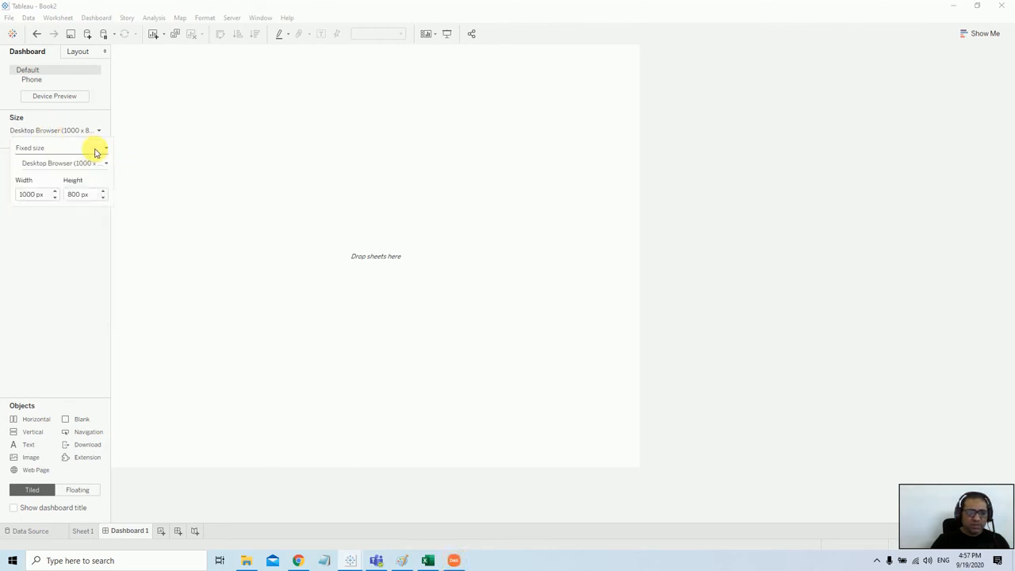
click(97, 147)
click(53, 170)
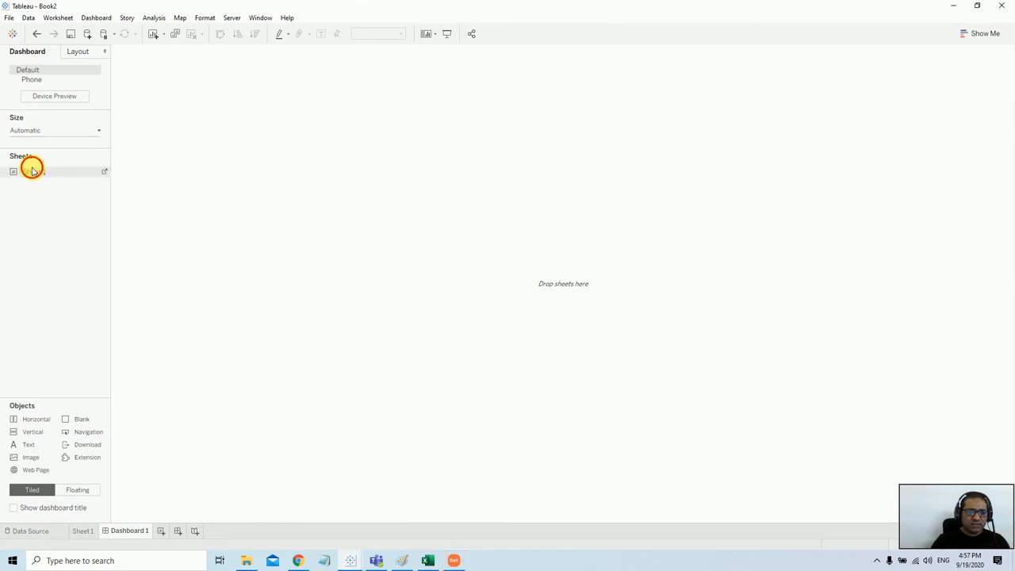
Place Sheet 1 on the empty dashboard, preview it in presentation mode and return to editing
drag(30, 169, 292, 162)
click(447, 33)
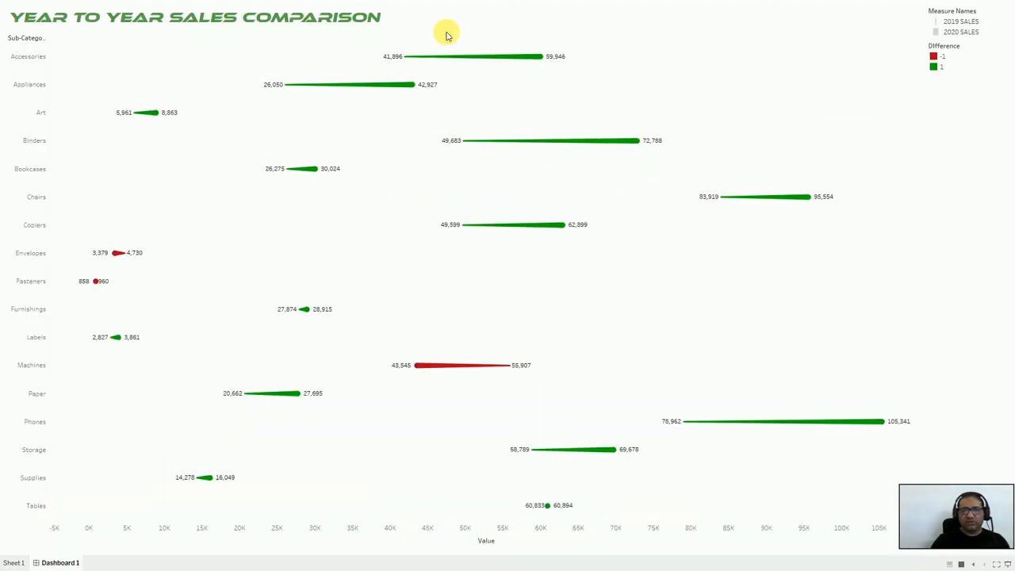
key(Escape)
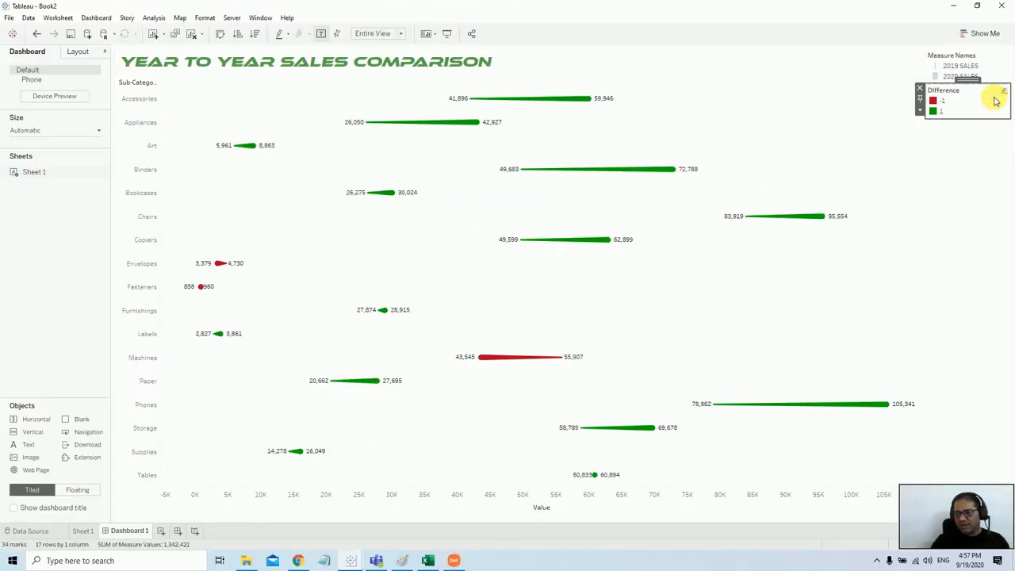
Remove the Difference and Measure Names legends from the dashboard and hide the chart's field labels for rows
click(921, 88)
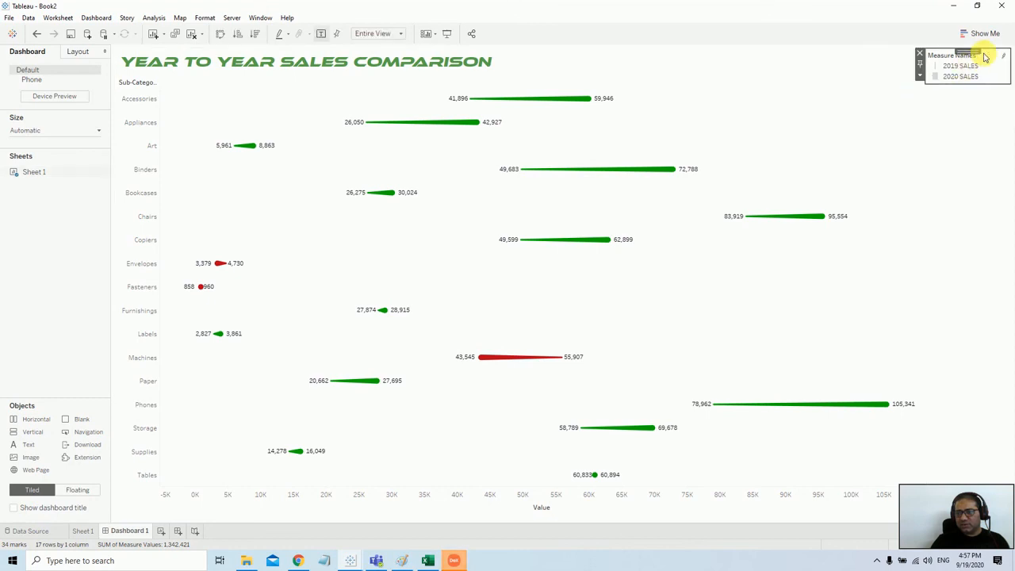
click(921, 53)
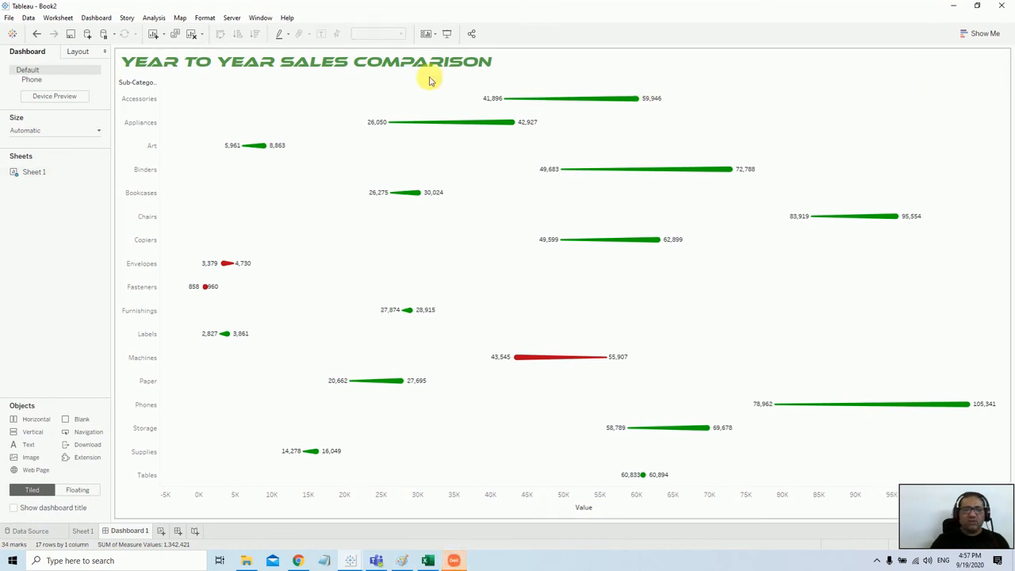
right_click(124, 84)
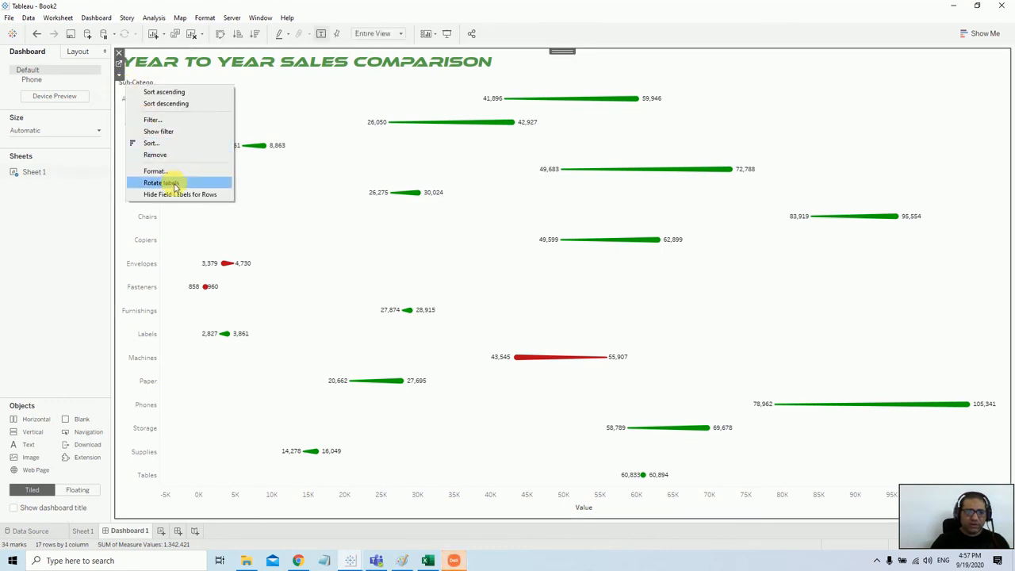
click(184, 195)
Format the sub-category row headers with a bold, black font
right_click(141, 91)
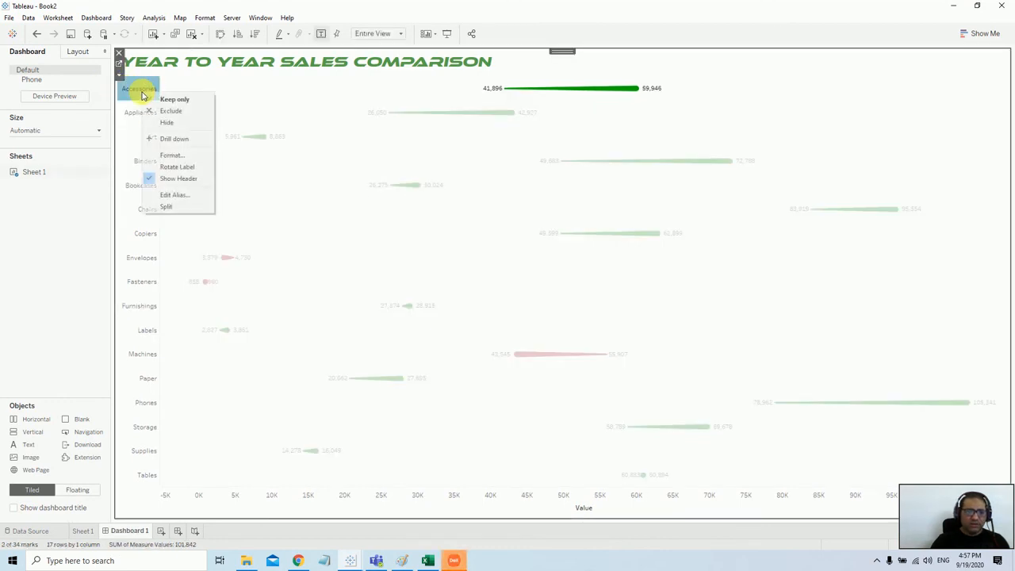
click(175, 153)
click(93, 118)
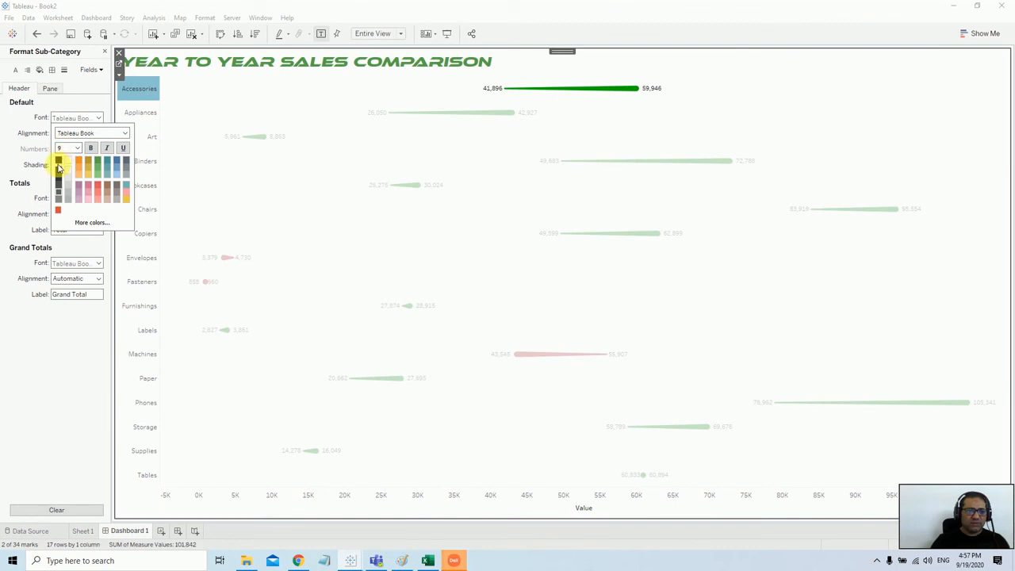
click(91, 147)
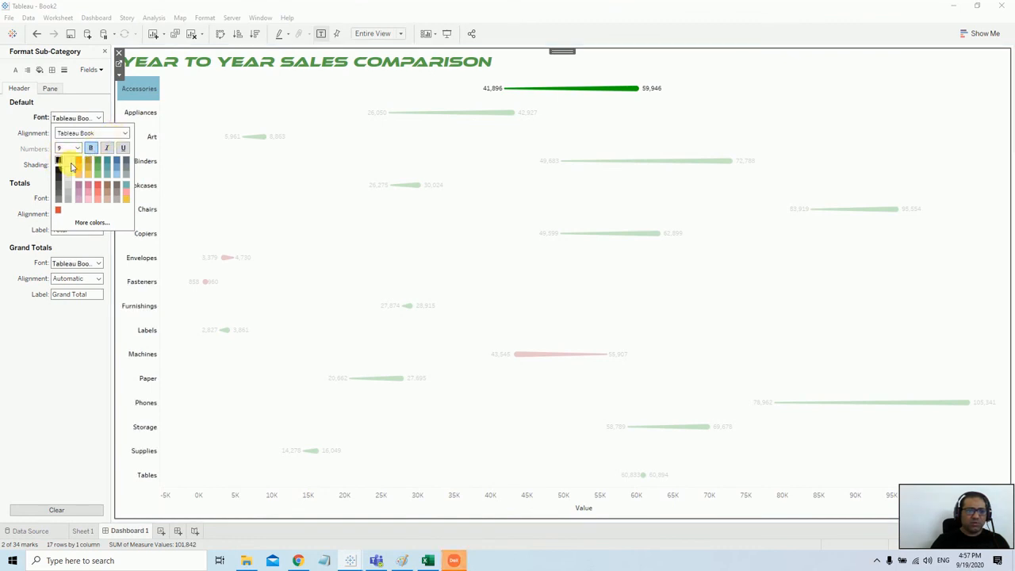
click(240, 191)
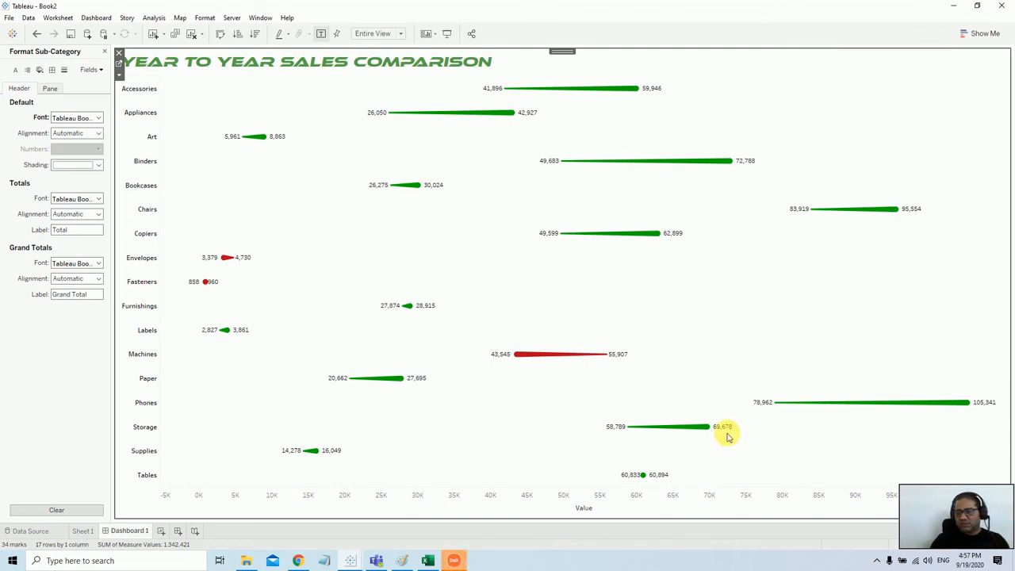